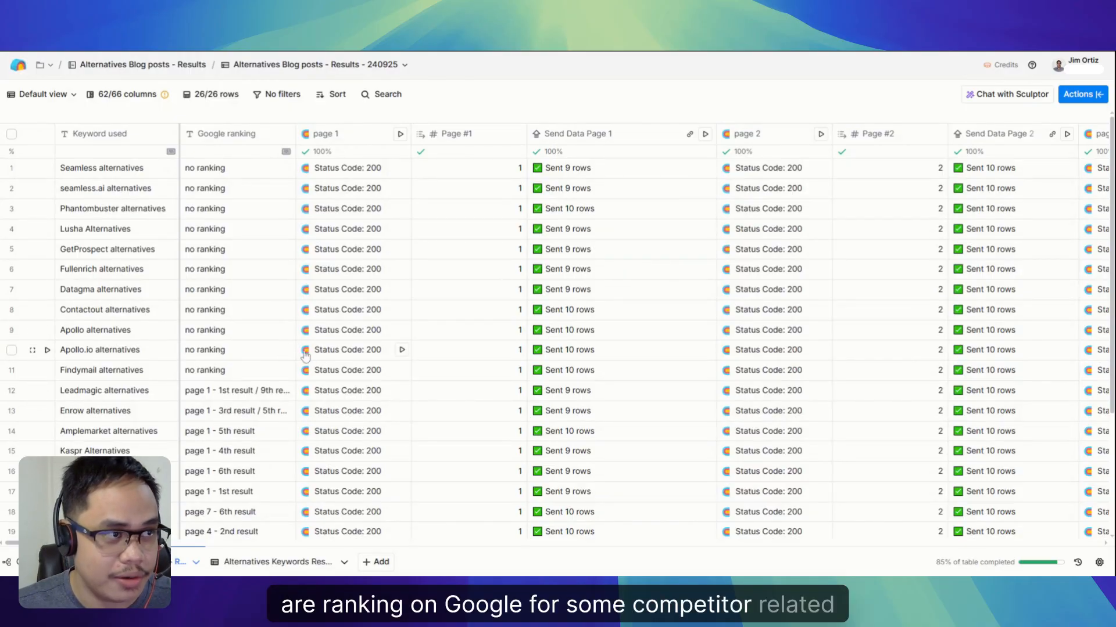
Look through the table's competitor alternatives keywords and their Google rankings
scroll(203, 244, down, 3)
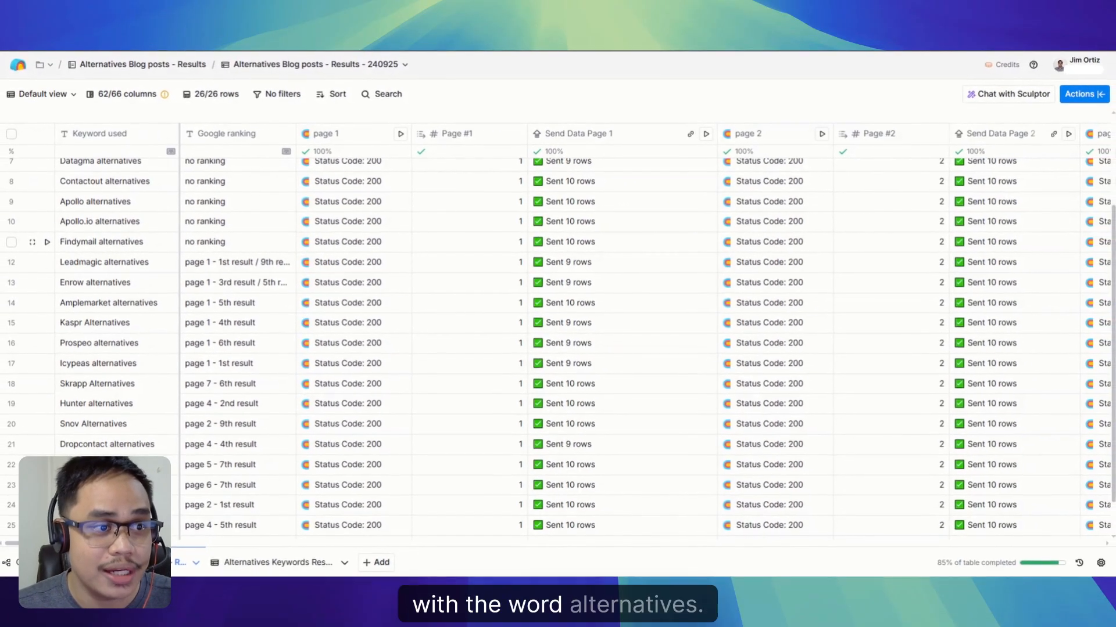
scroll(139, 246, down, 2)
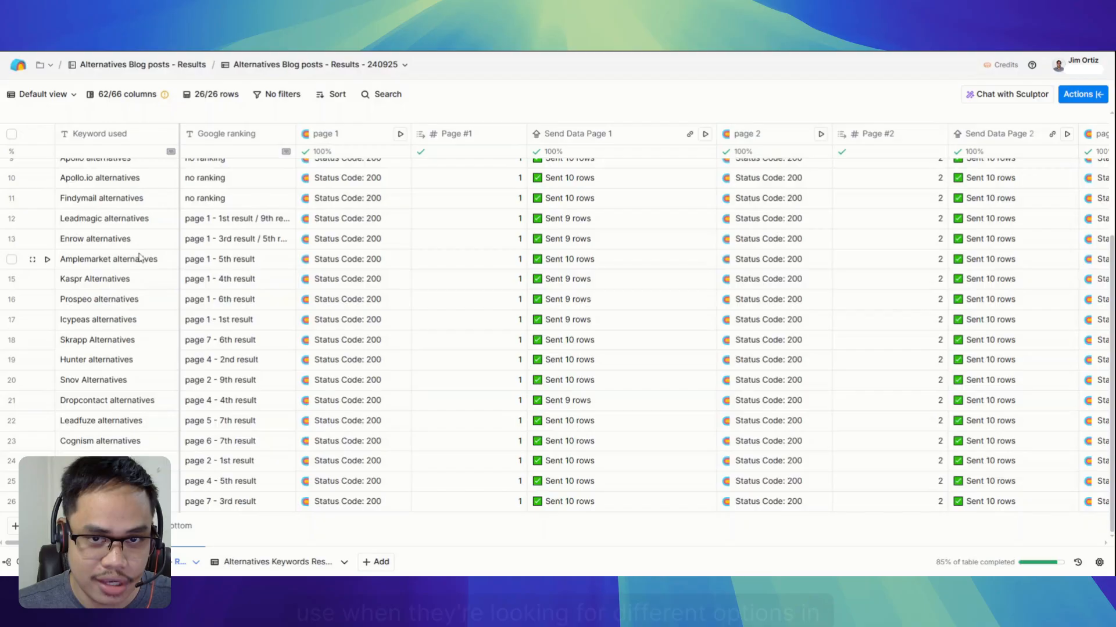
scroll(170, 286, up, 3)
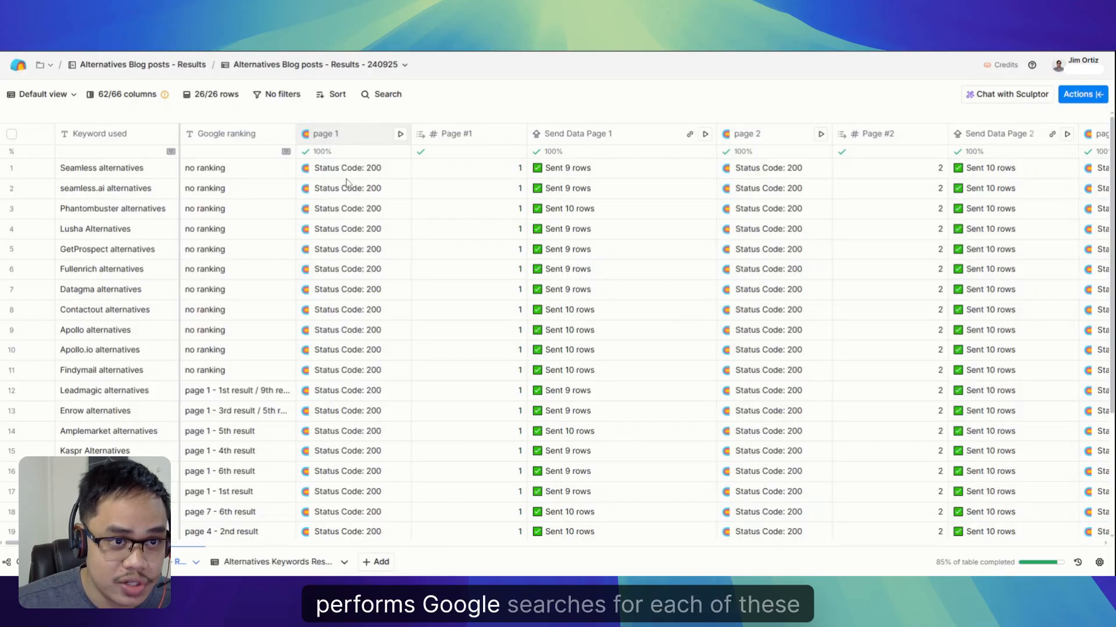
Open the page 1 column's configuration, view its HTTP API request setup, and close it
click(346, 135)
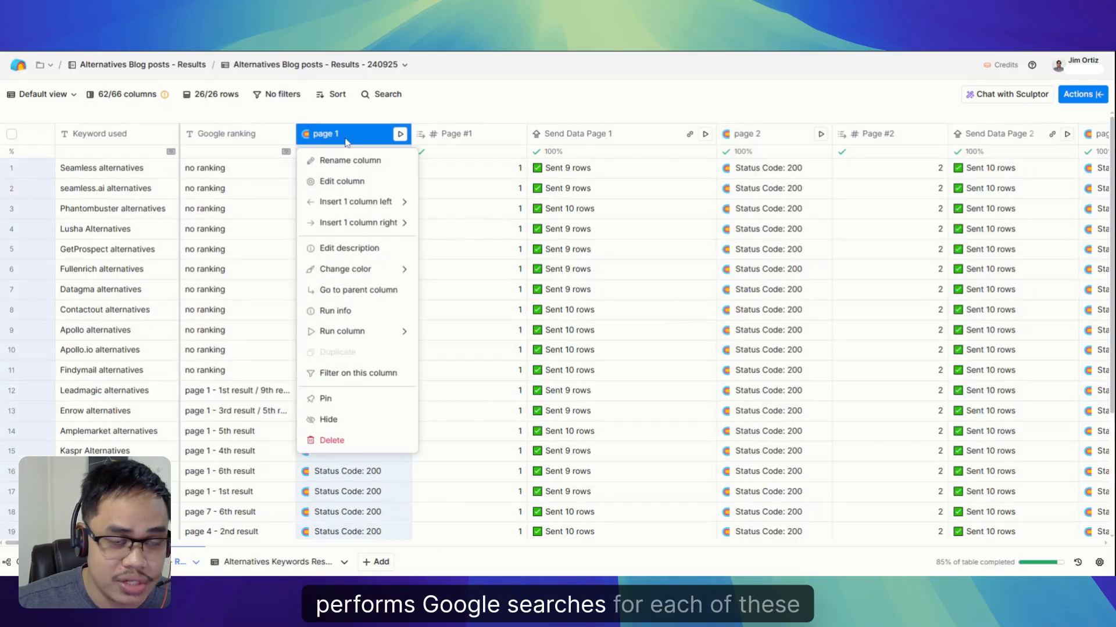
click(342, 182)
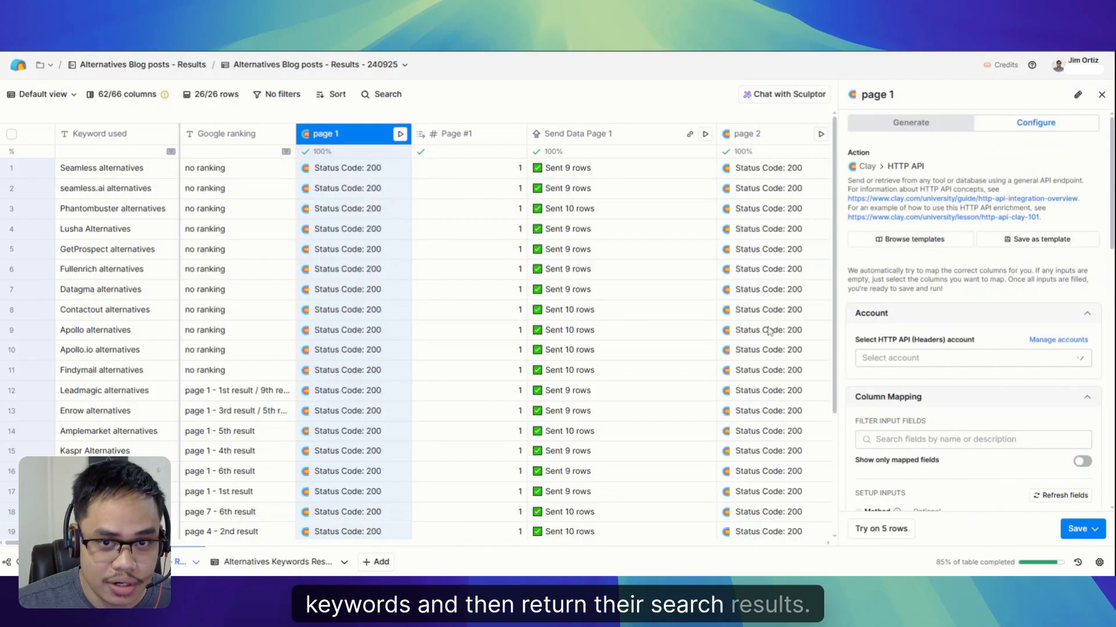
scroll(1047, 312, down, 5)
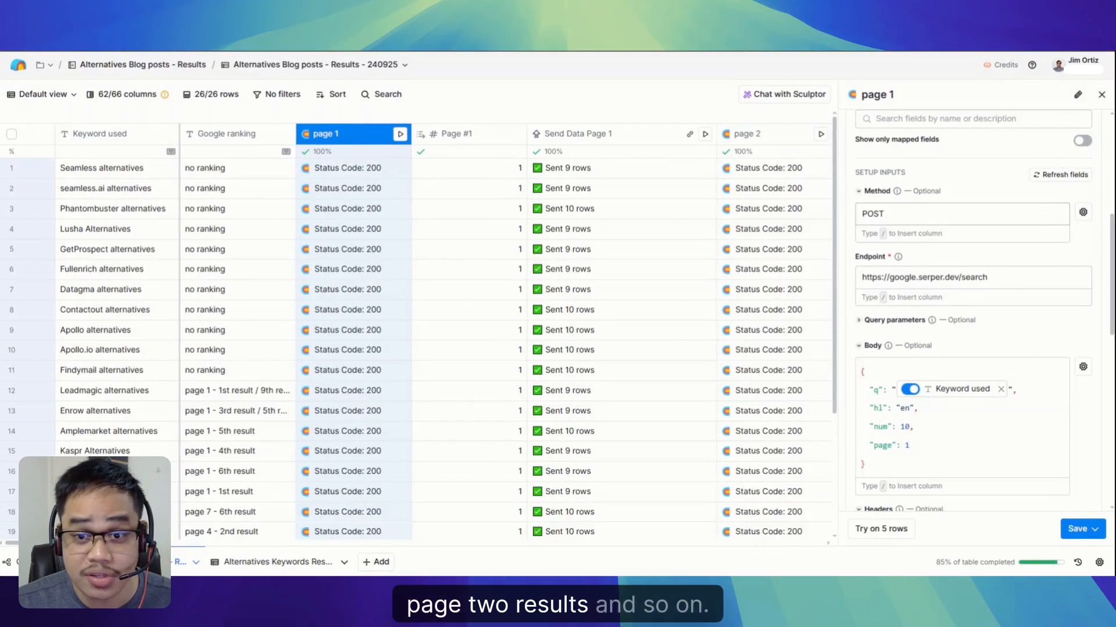
click(1101, 95)
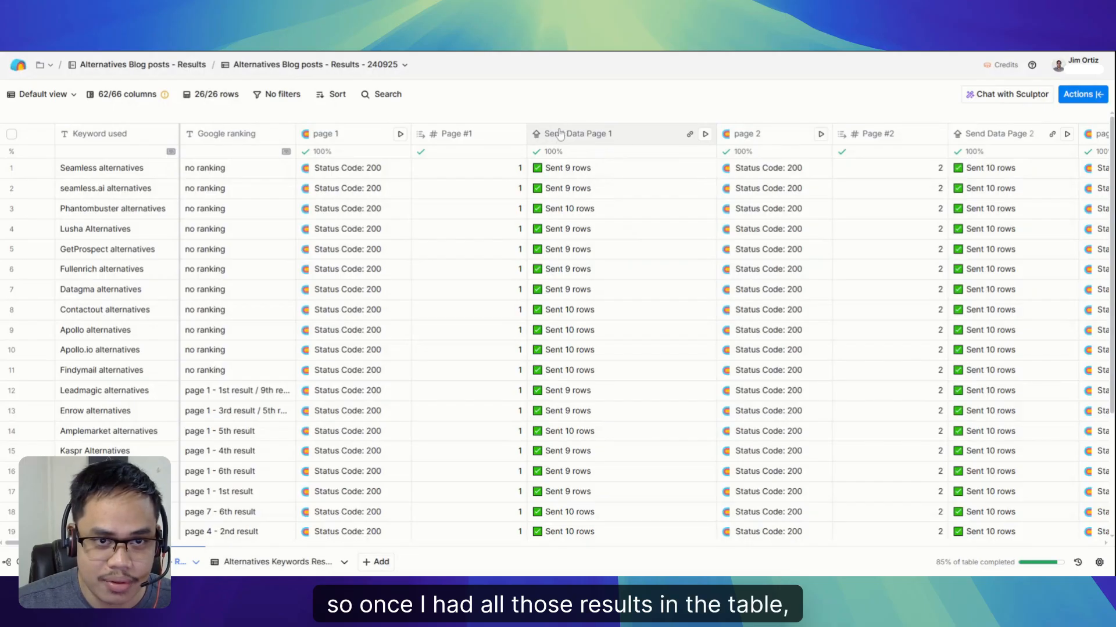
Open the Send Data Page 1 column's configuration and review its destination, selected columns and run settings
right_click(564, 174)
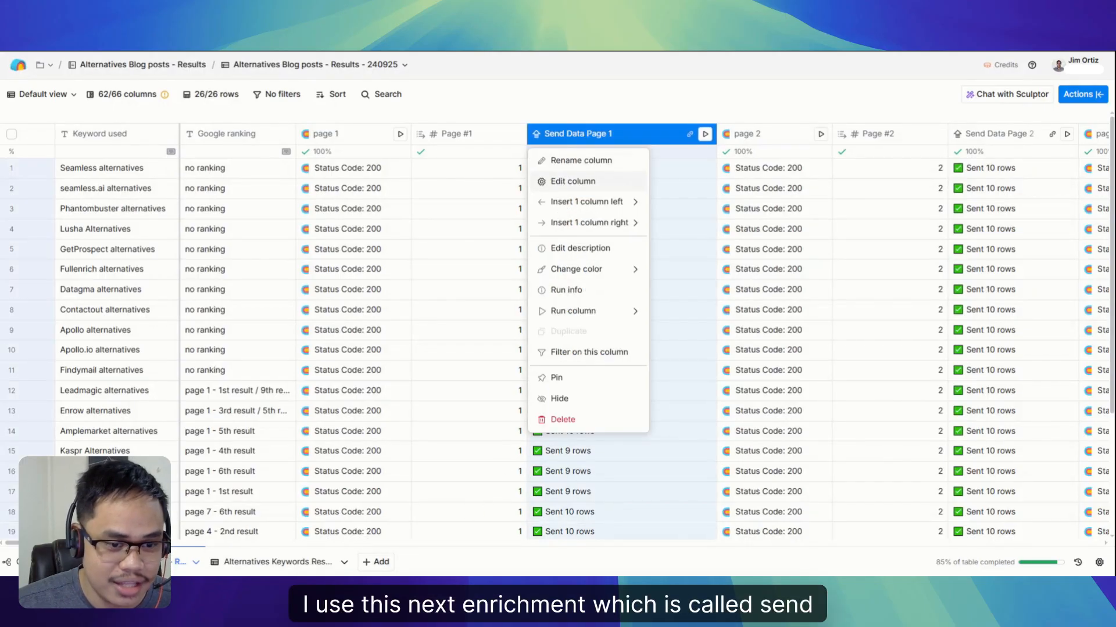
click(573, 182)
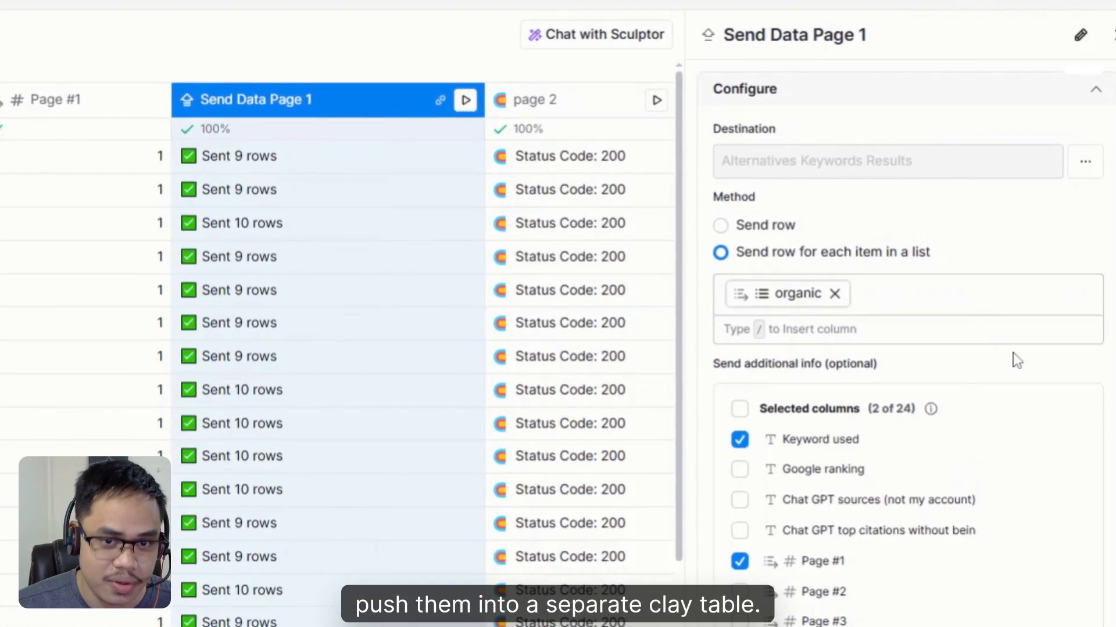
scroll(993, 451, down, 5)
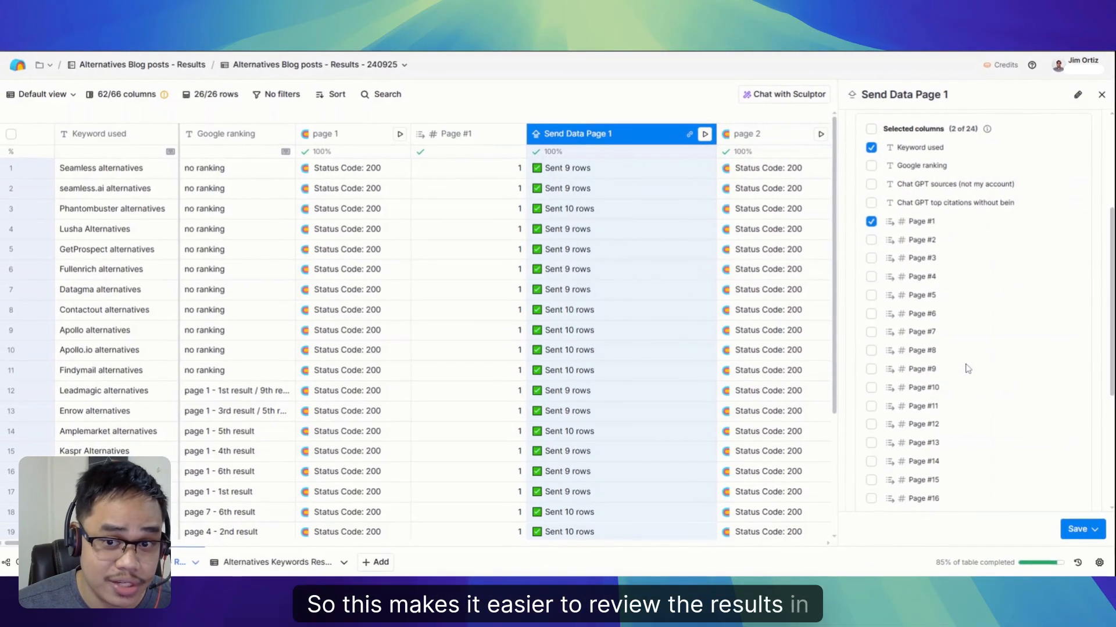
scroll(1025, 418, down, 2)
scroll(1037, 330, down, 3)
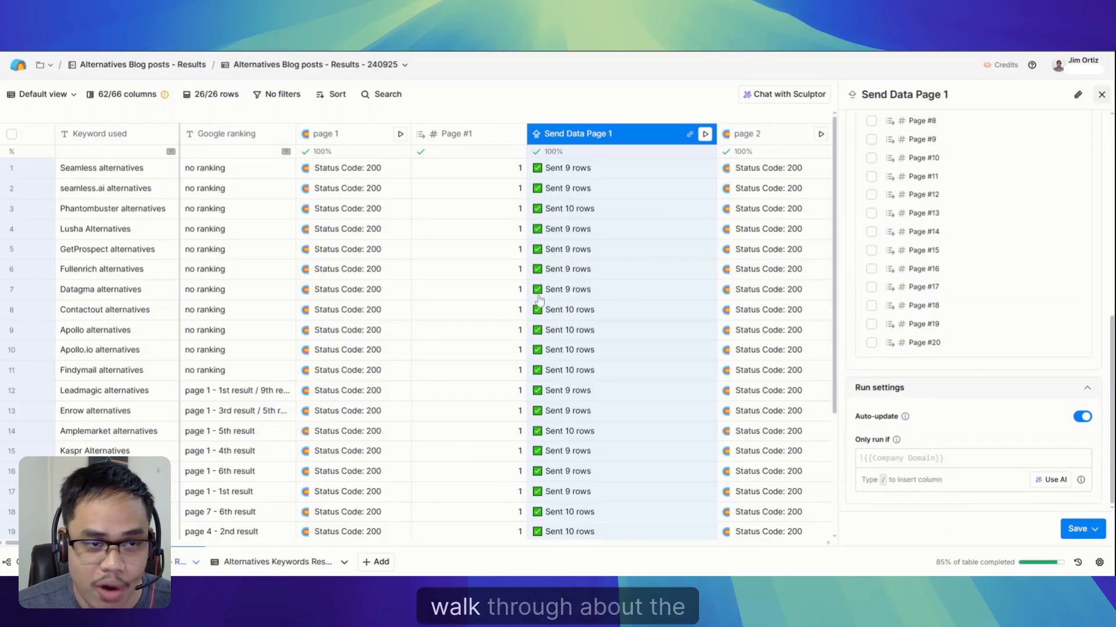
key(Escape)
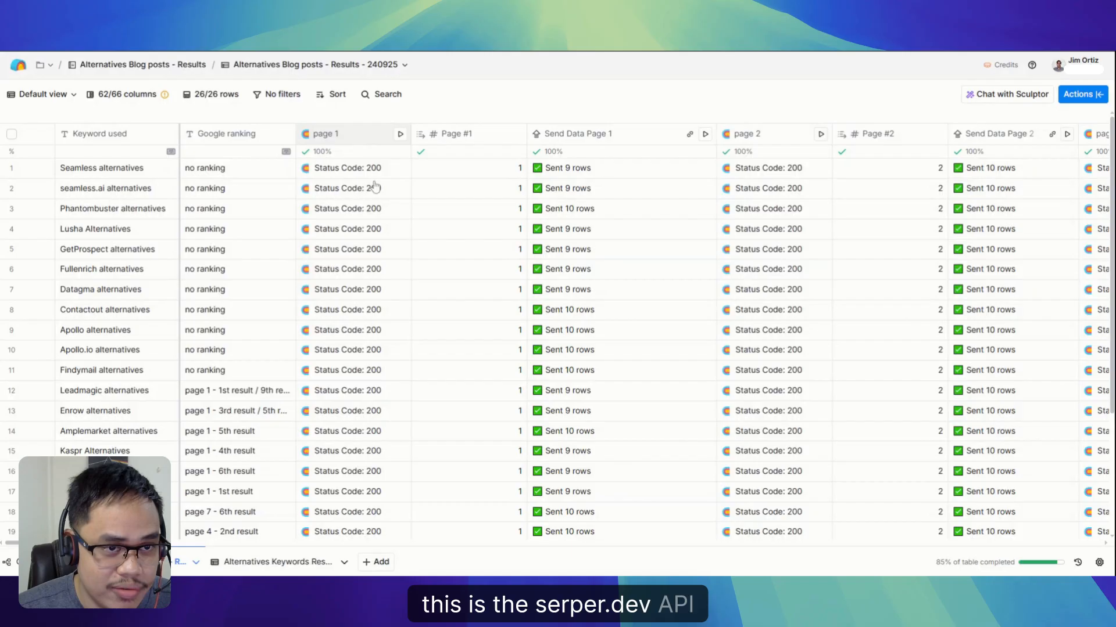
Reopen the page 1 column's configuration and examine its request method and search endpoint
click(353, 134)
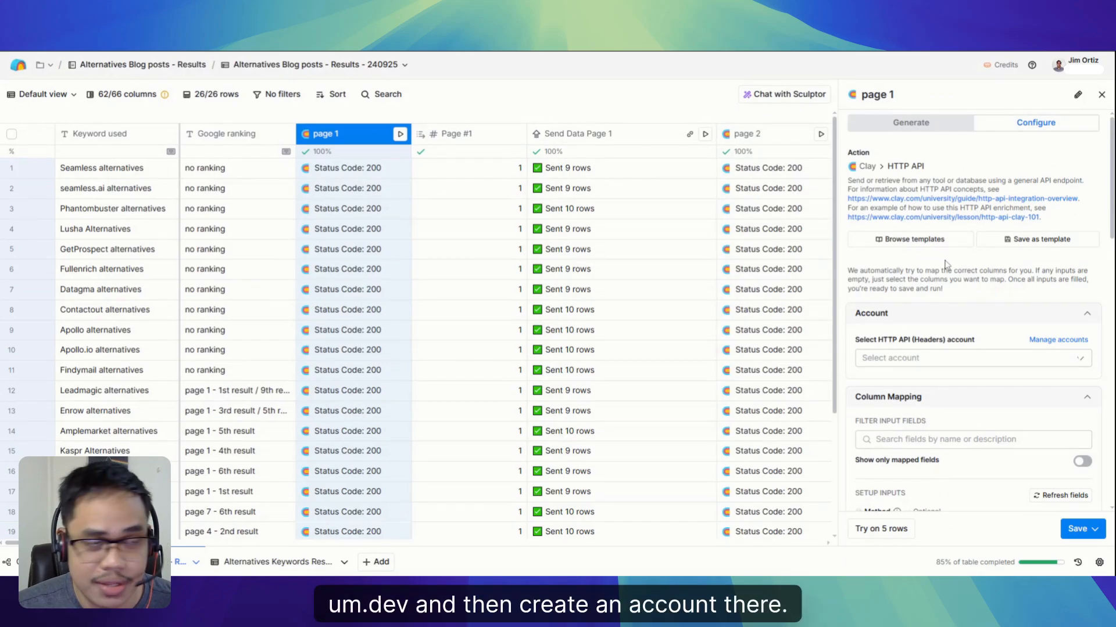
scroll(959, 303, down, 3)
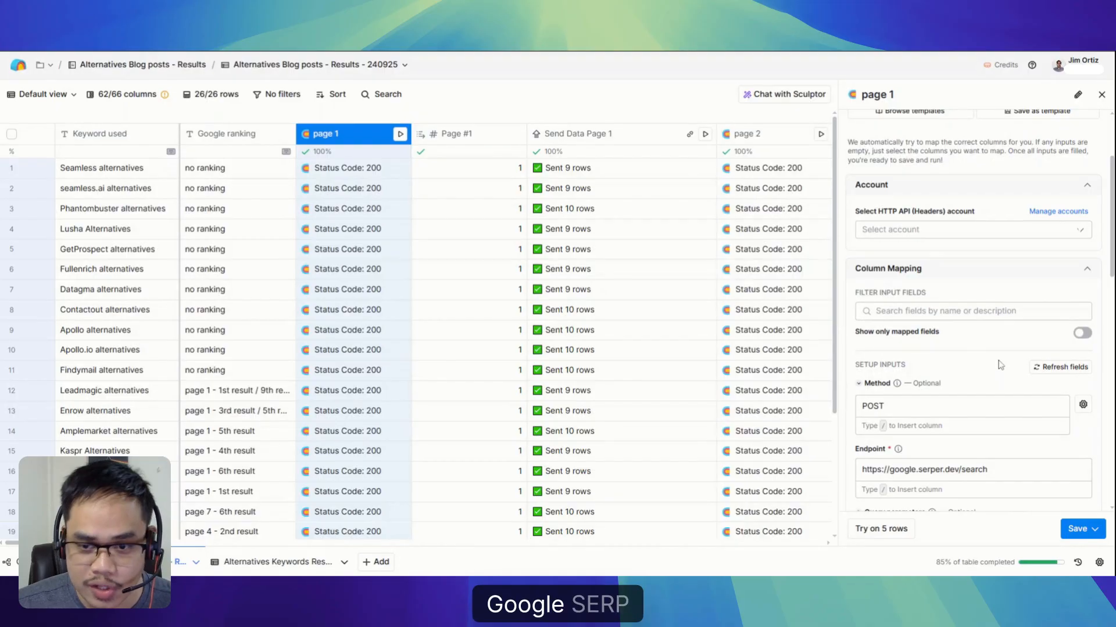
scroll(973, 309, down, 3)
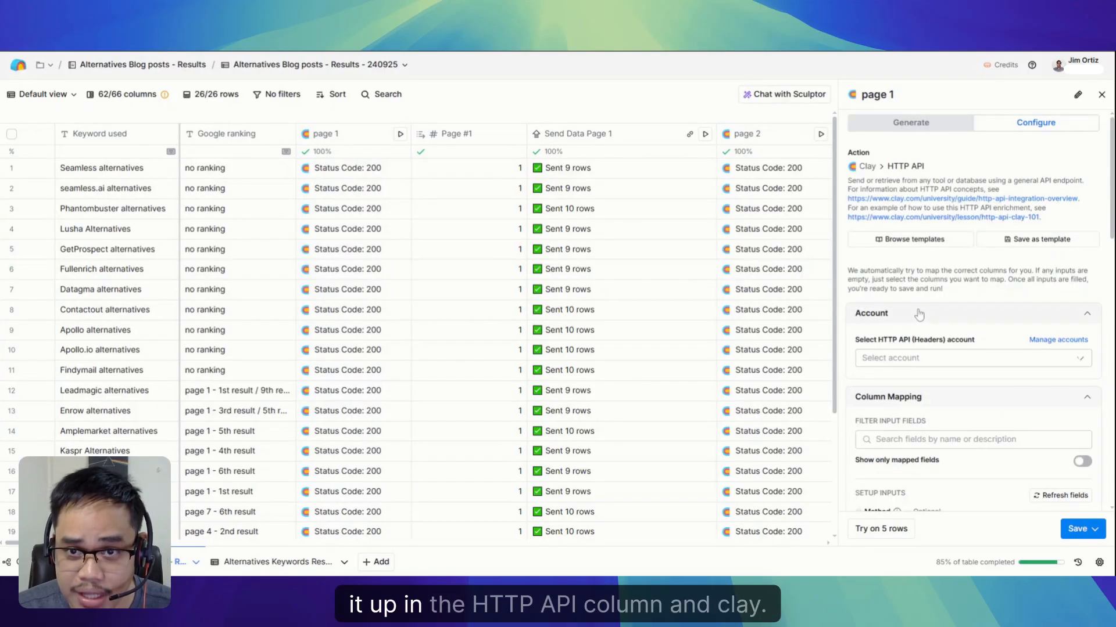
scroll(848, 168, down, 4)
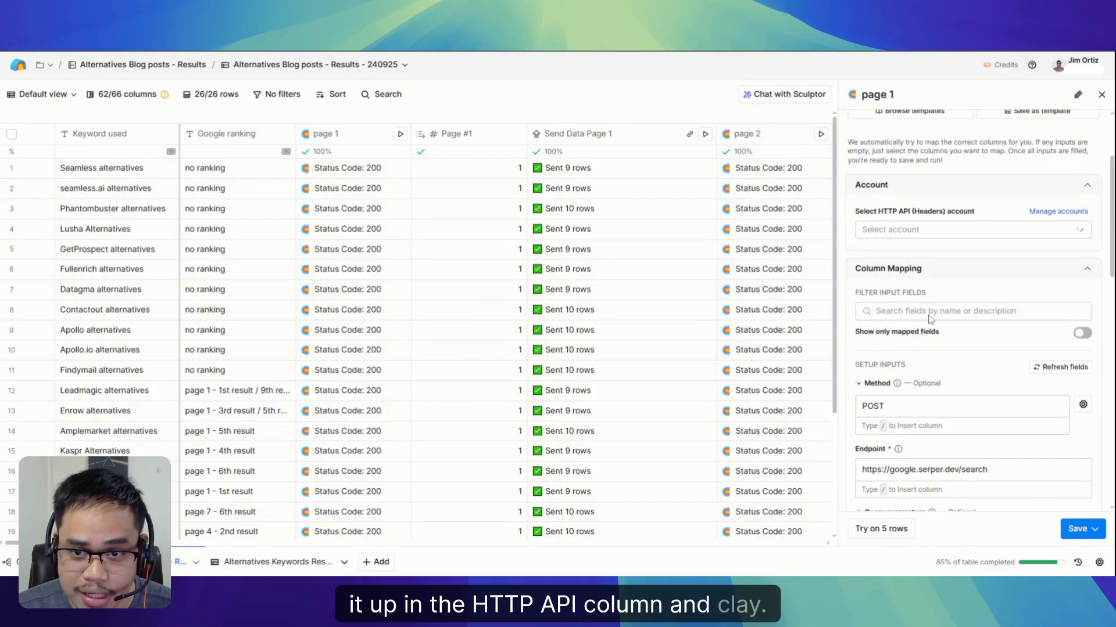
scroll(973, 311, down, 1)
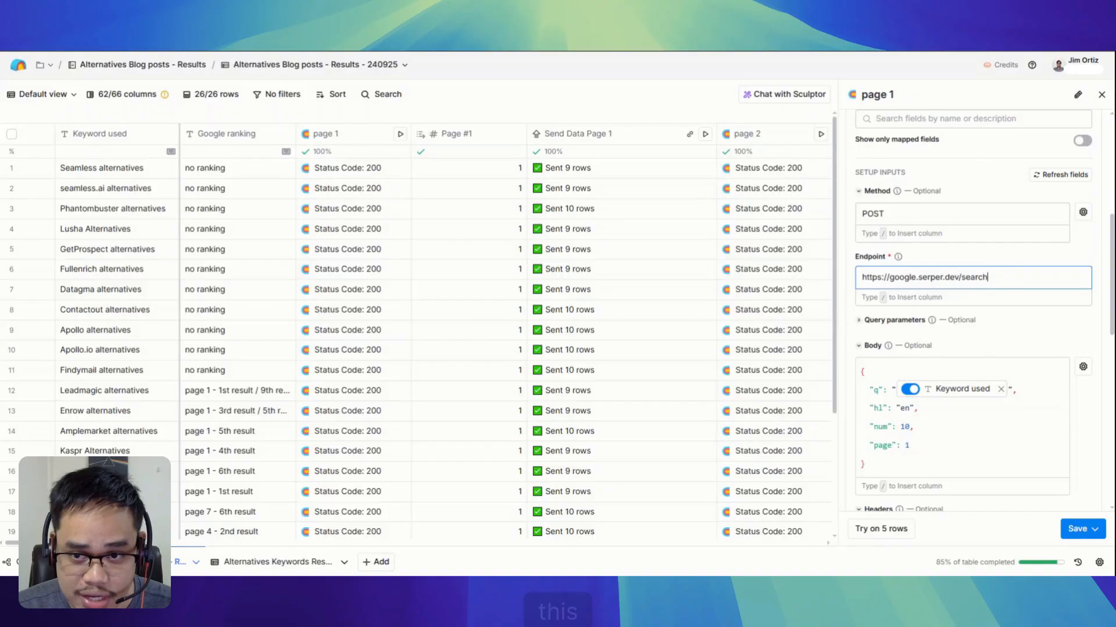
drag(930, 277, 987, 277)
click(931, 266)
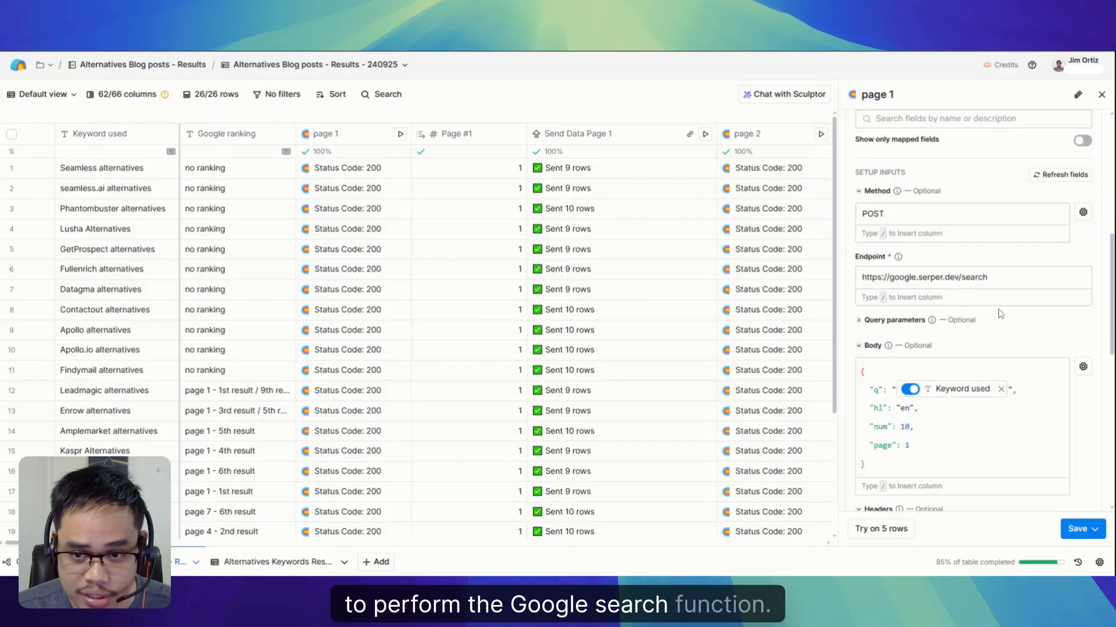
Examine the request body's keyword, language, results-per-page and page number parameters
scroll(999, 313, down, 2)
click(953, 336)
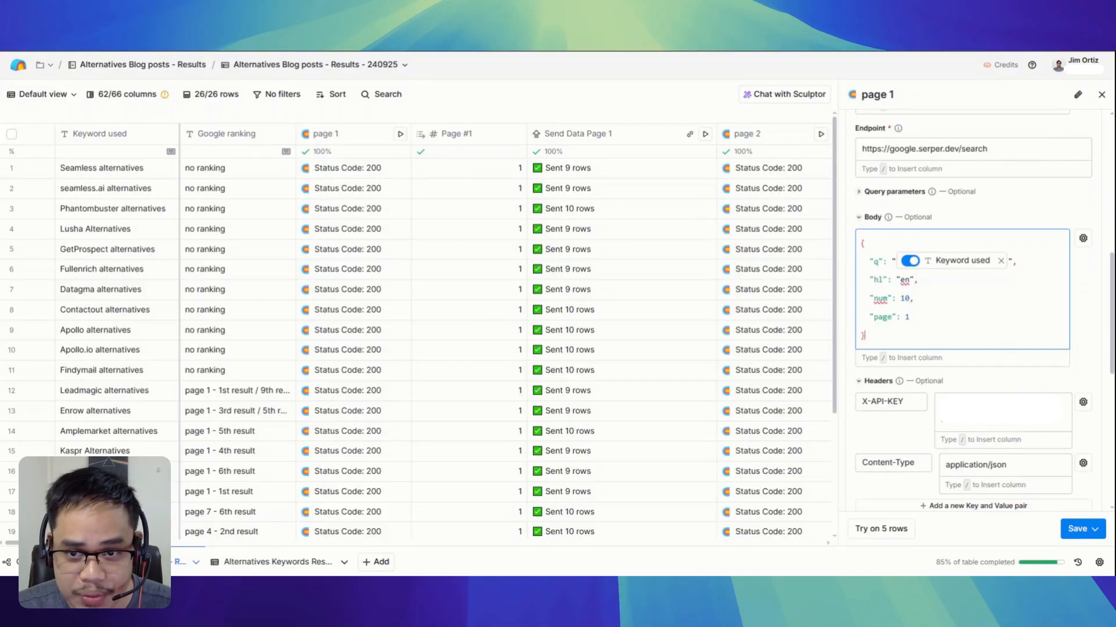
mouse_move(961, 261)
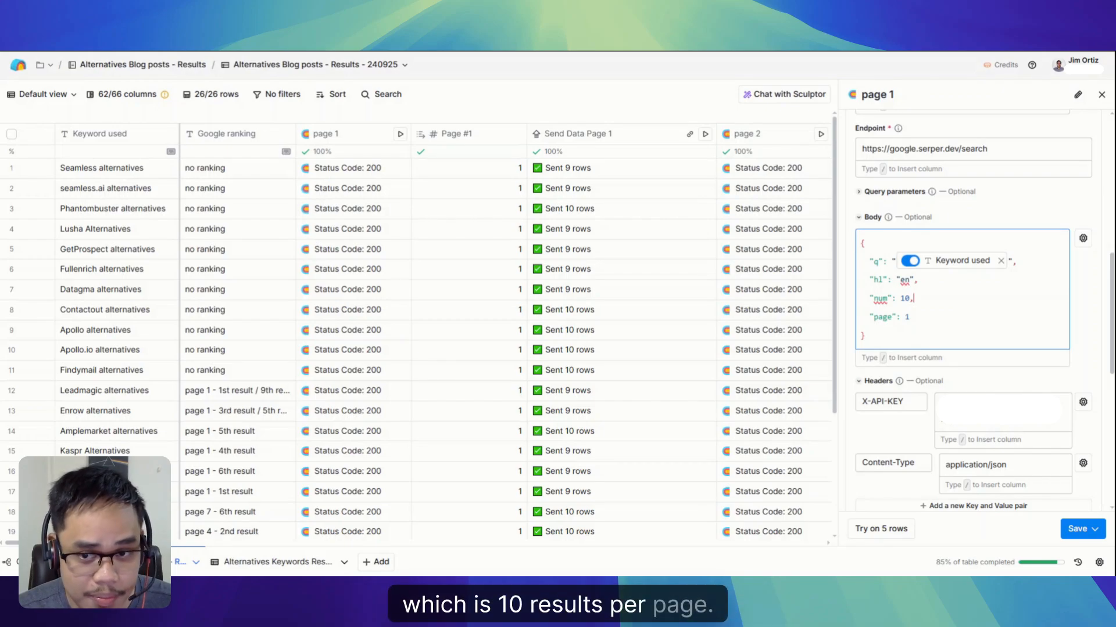
click(910, 317)
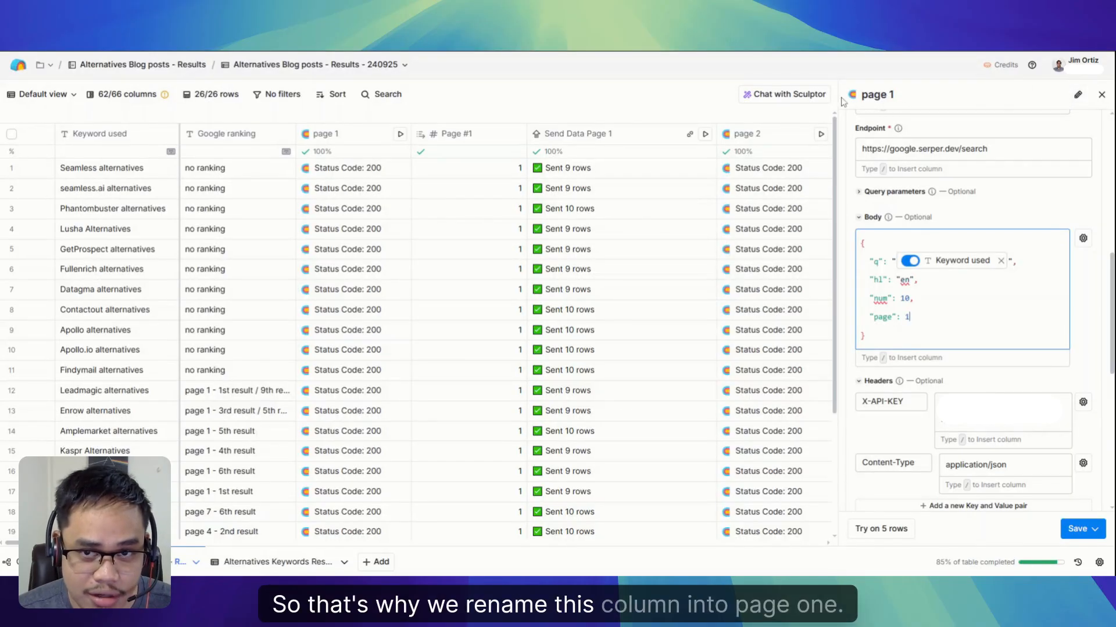
Check the request's API key and Content-Type headers, look over the remaining options, and close the configuration
scroll(973, 308, down, 3)
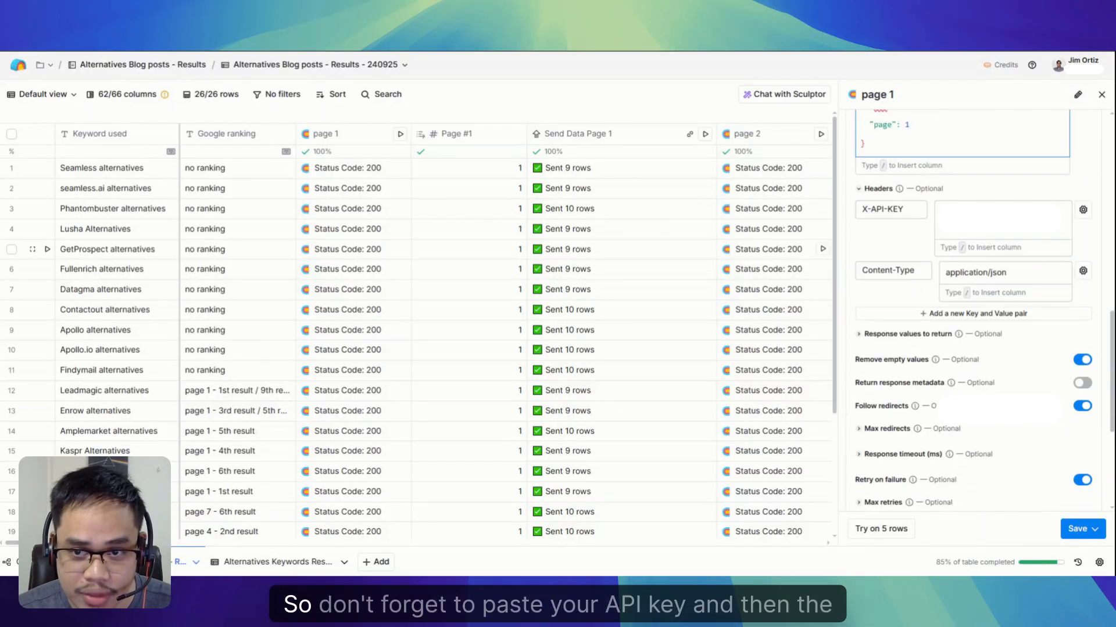
click(1007, 269)
scroll(979, 361, down, 4)
scroll(979, 362, up, 7)
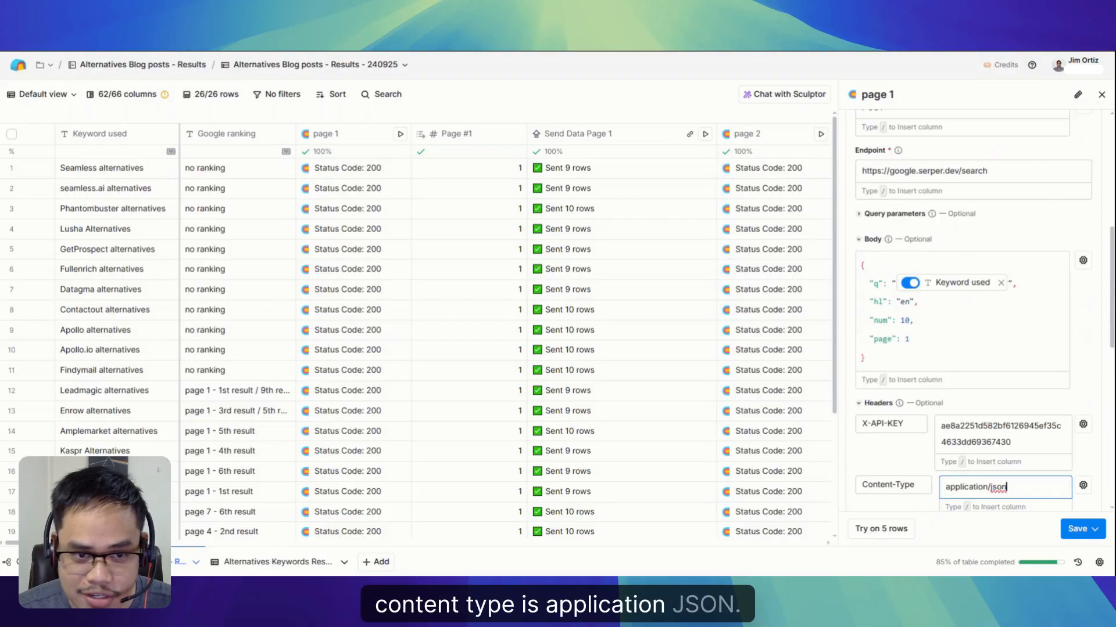
scroll(987, 349, up, 10)
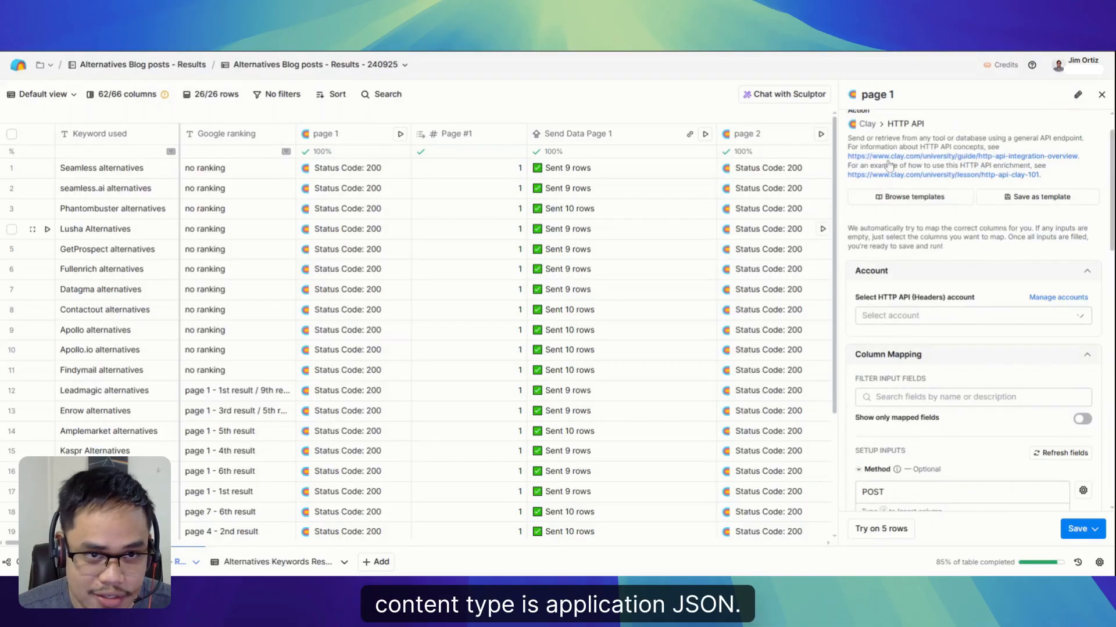
key(Escape)
Inspect the page 1 result for the Seamless alternatives keyword, expanding the first organic result's details
click(335, 175)
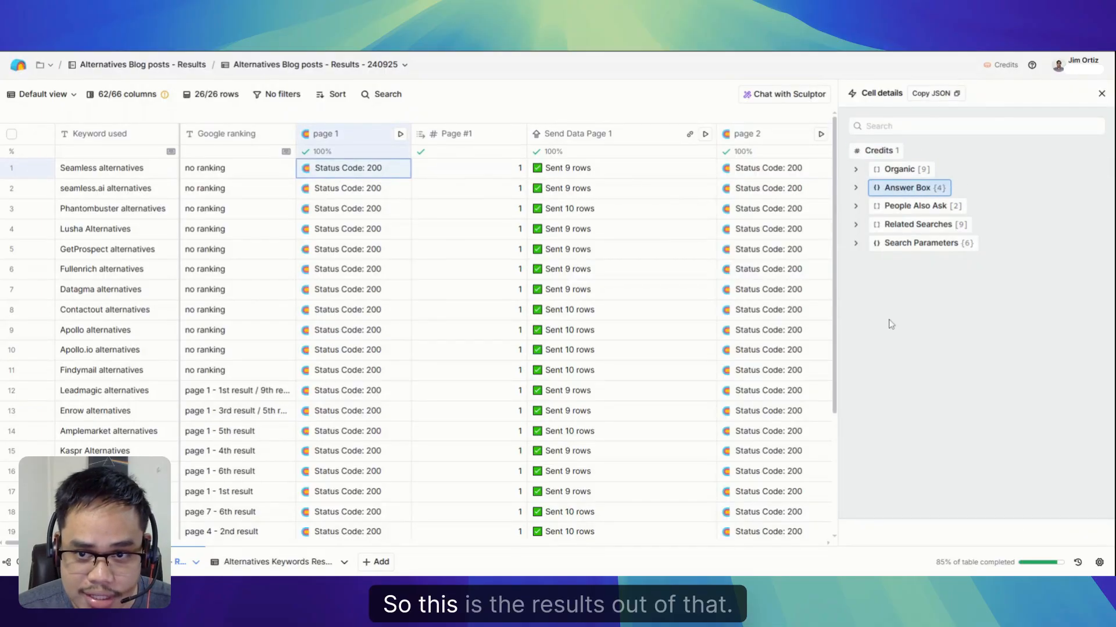
click(856, 170)
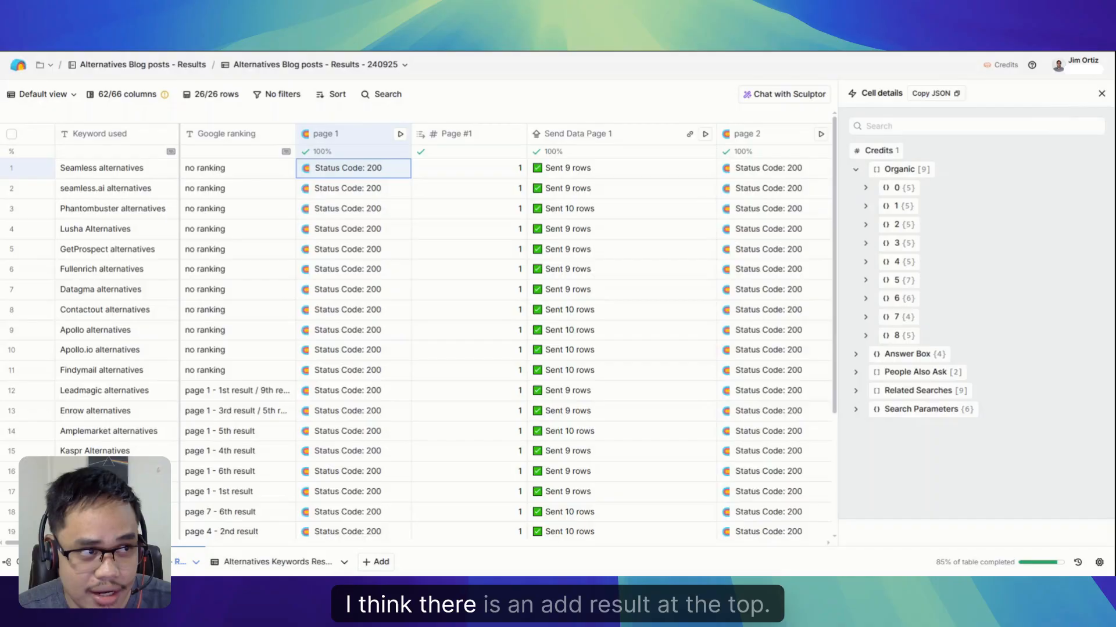
mouse_move(1002, 167)
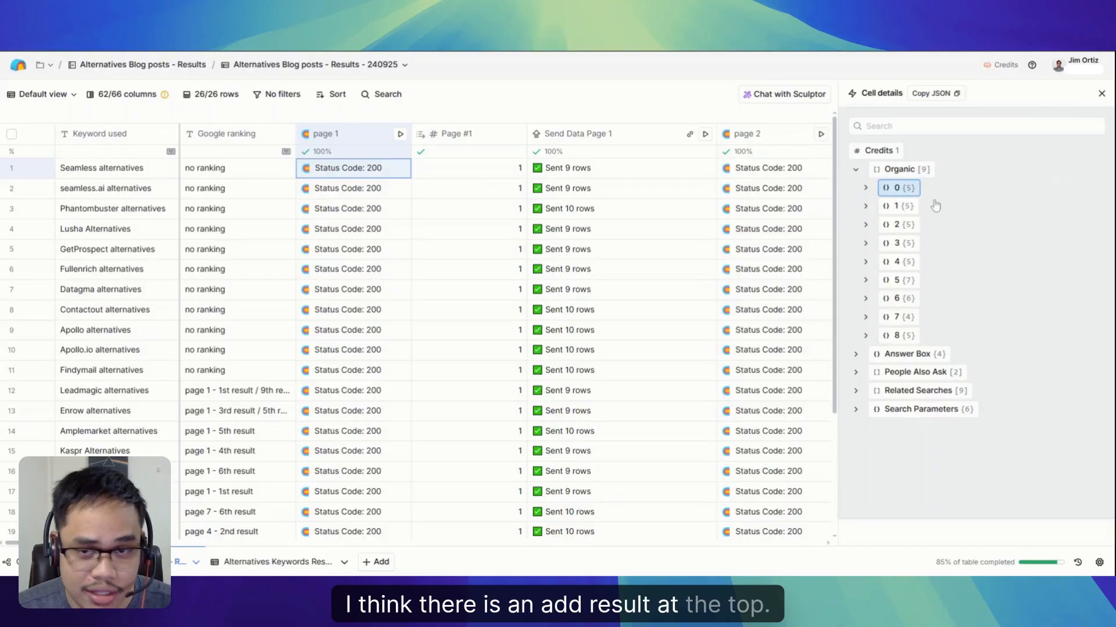
click(855, 169)
click(855, 169)
click(865, 187)
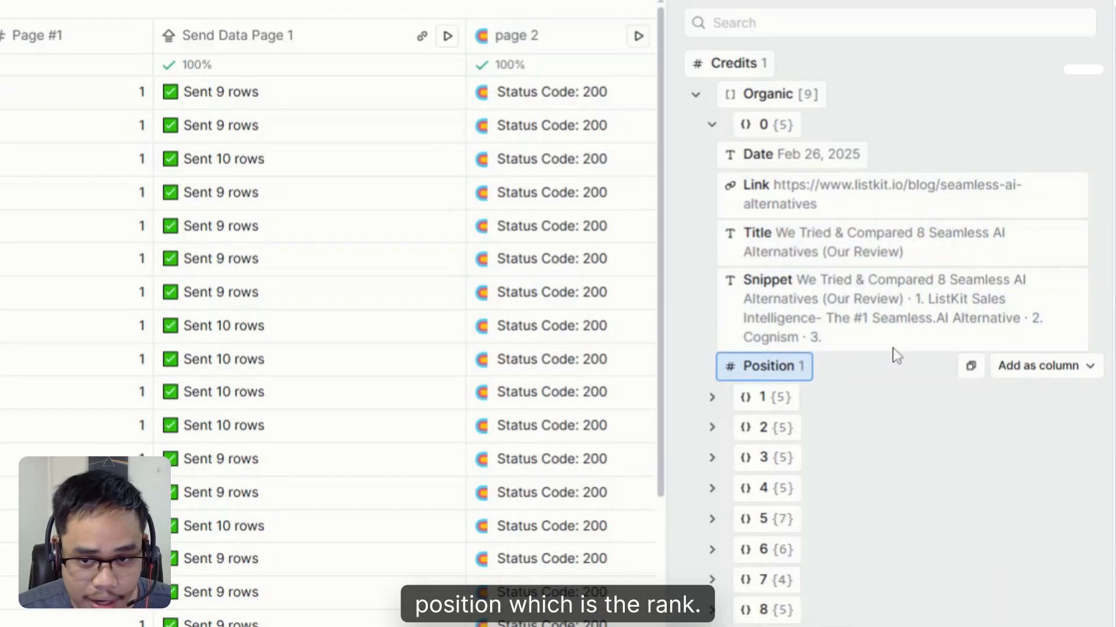
key(Escape)
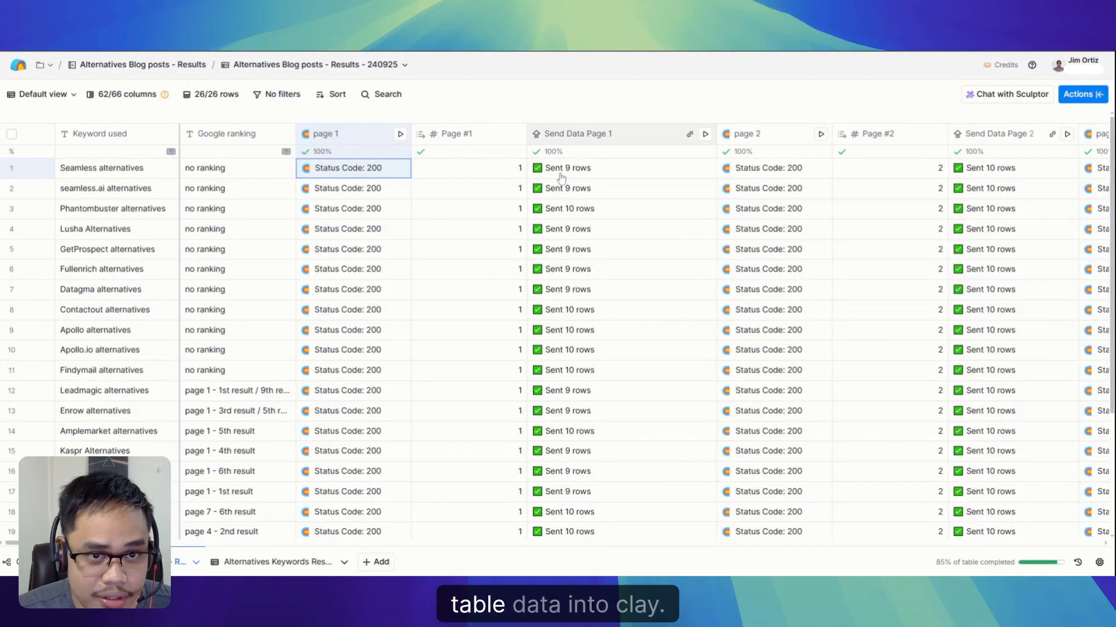
Reopen the Send Data Page 1 configuration and check its send-row-for-each-item method, organic list source and additional columns
click(569, 134)
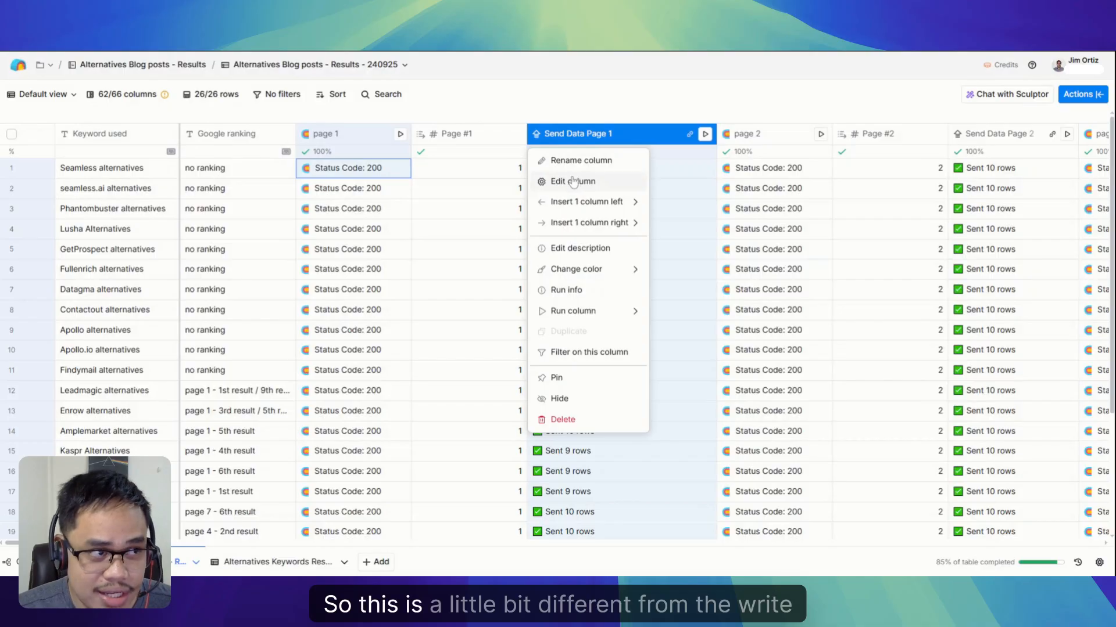
click(573, 182)
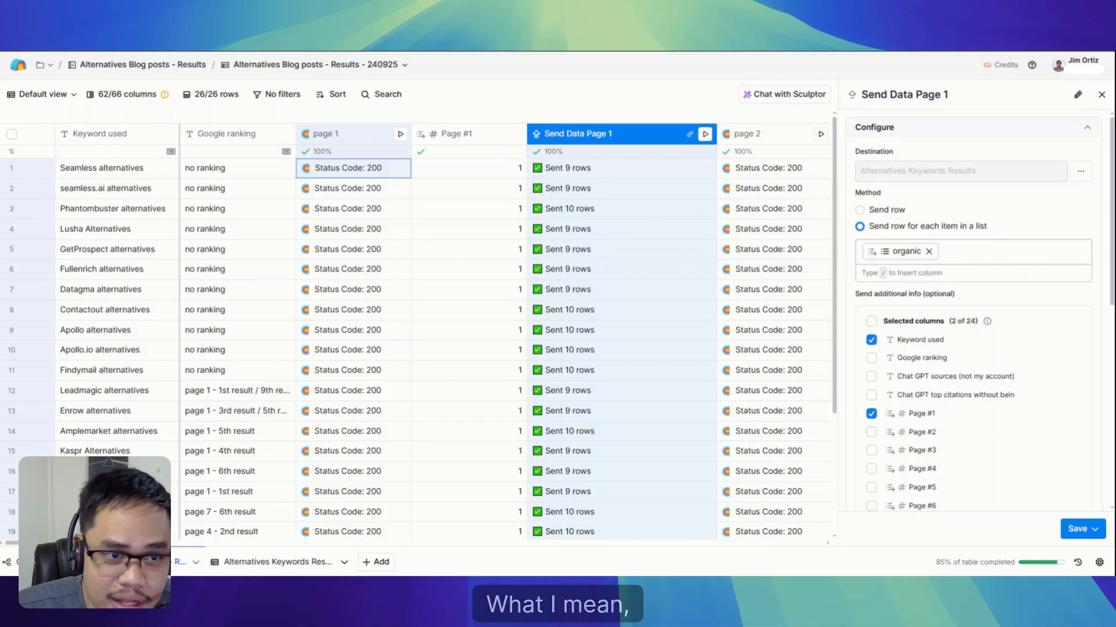
click(948, 252)
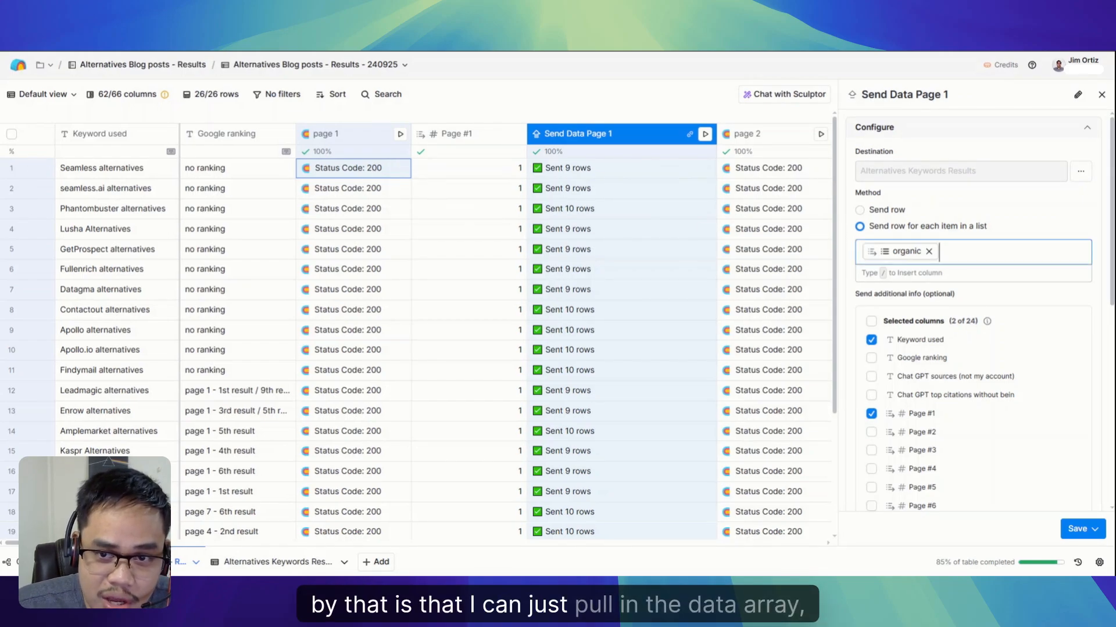
mouse_move(904, 261)
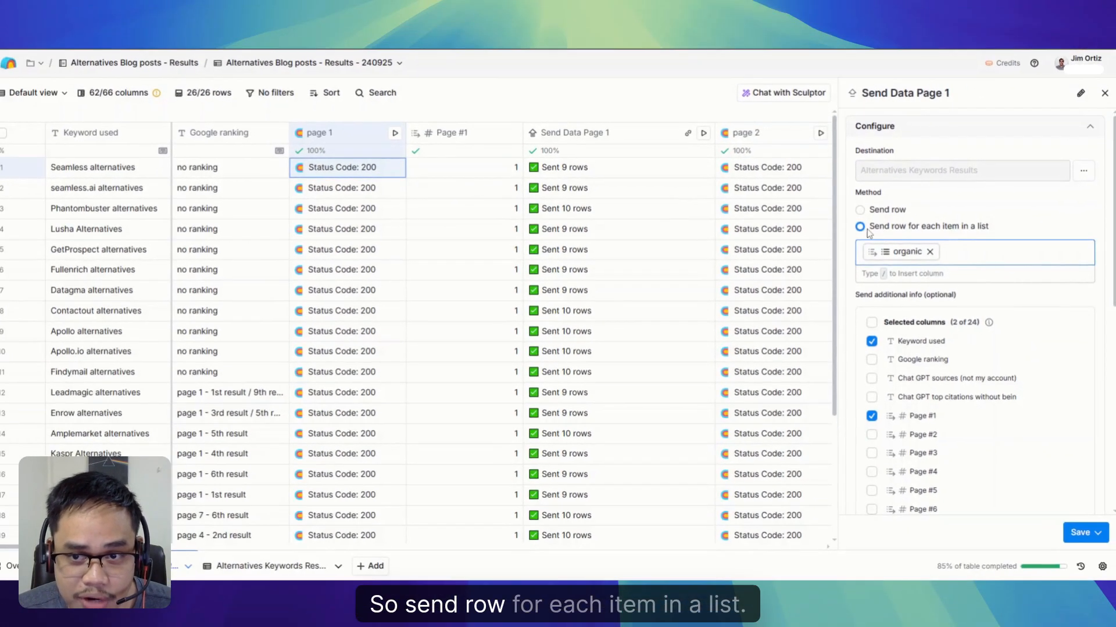
click(866, 227)
scroll(920, 230, down, 2)
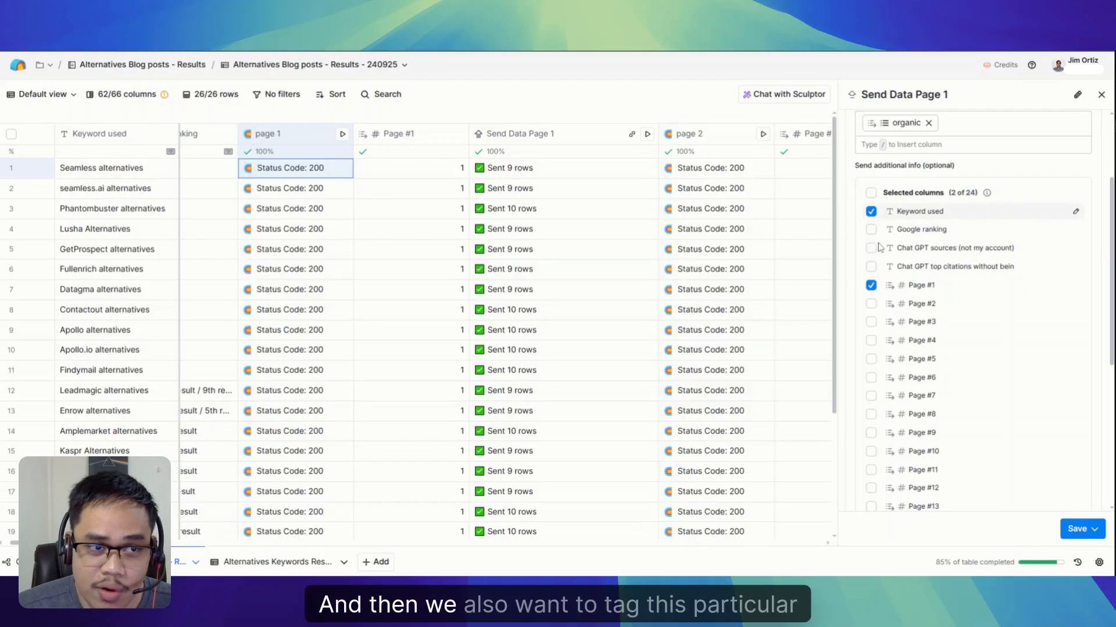
drag(58, 543, 49, 543)
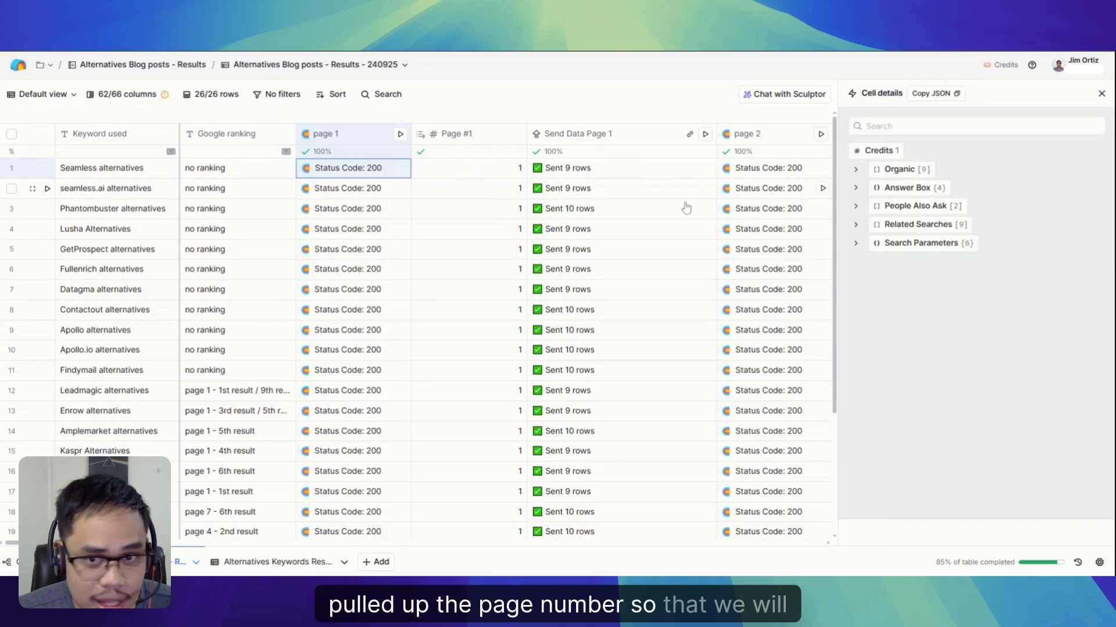
Expand the organic results and search parameters in the Seamless alternatives page 1 result, and close the cell details
click(906, 188)
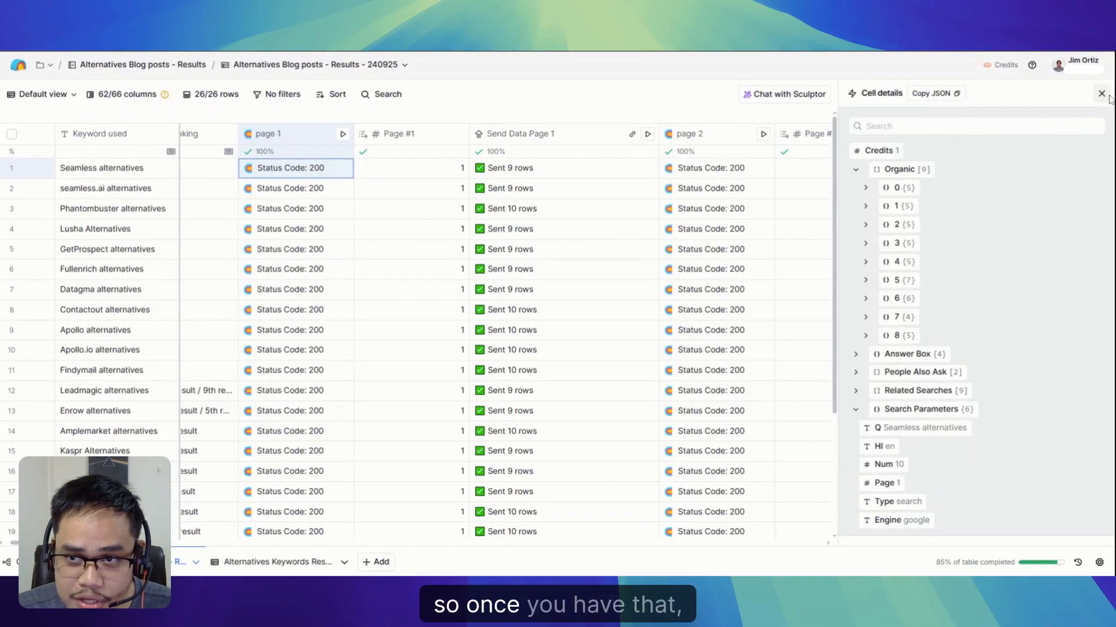
click(1101, 94)
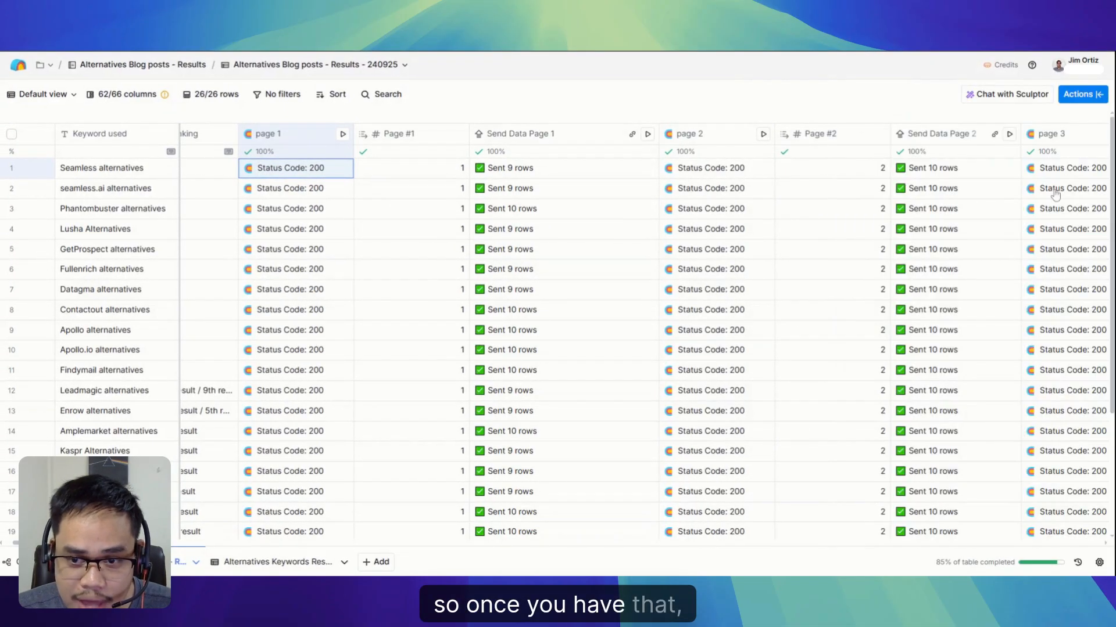
Review the additional columns selected for transfer and the run settings in the Send Data Page 1 configuration, and close it
click(517, 134)
click(511, 180)
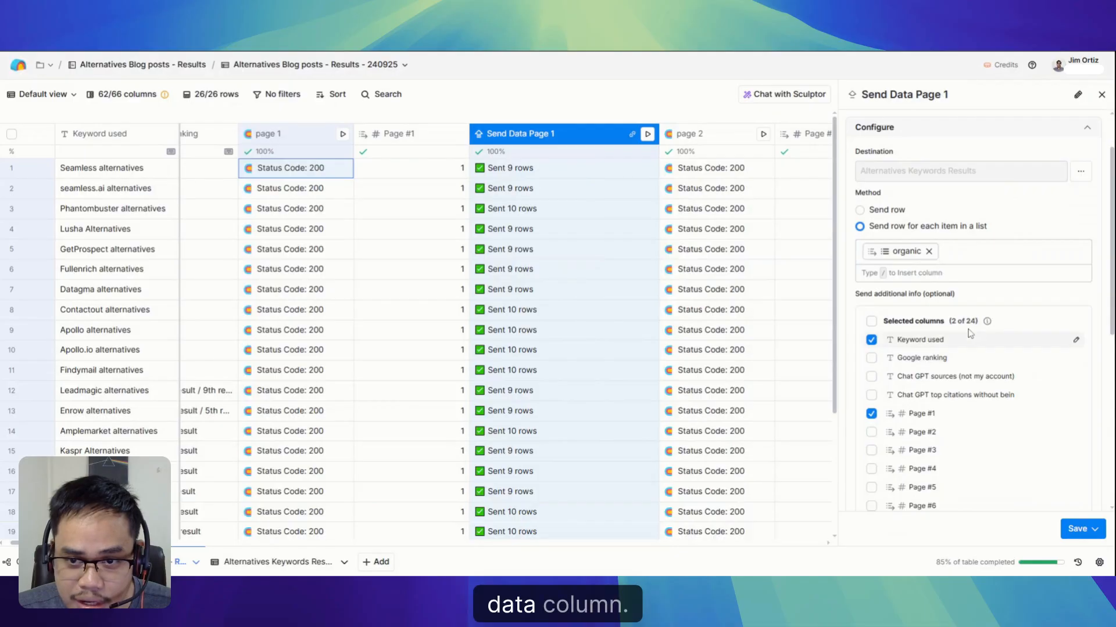
scroll(969, 333, down, 5)
scroll(930, 325, up, 4)
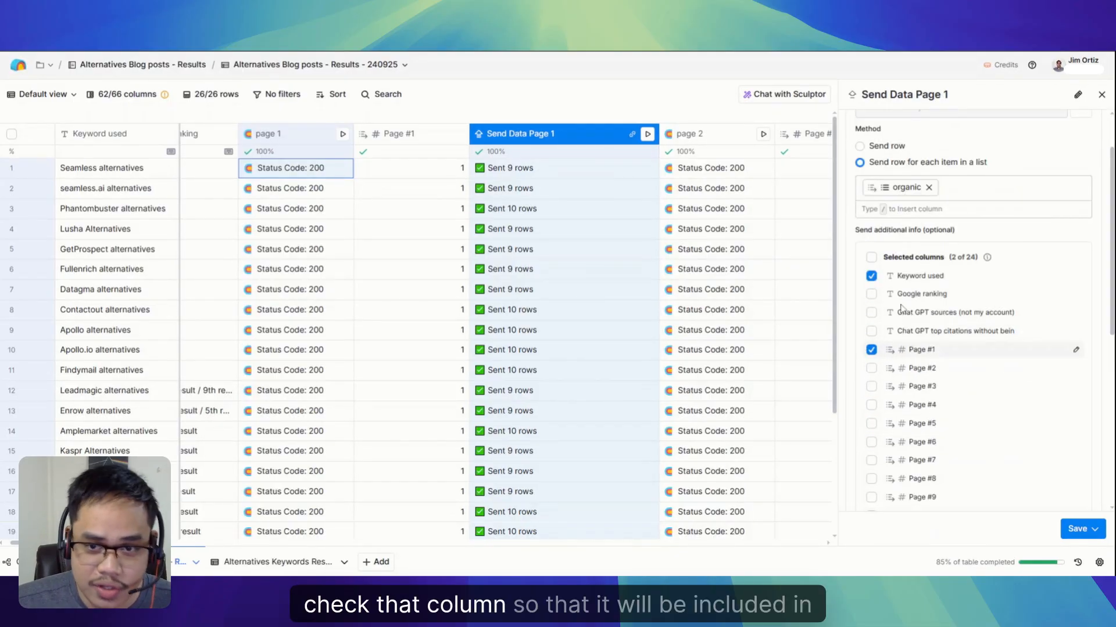
scroll(929, 331, down, 6)
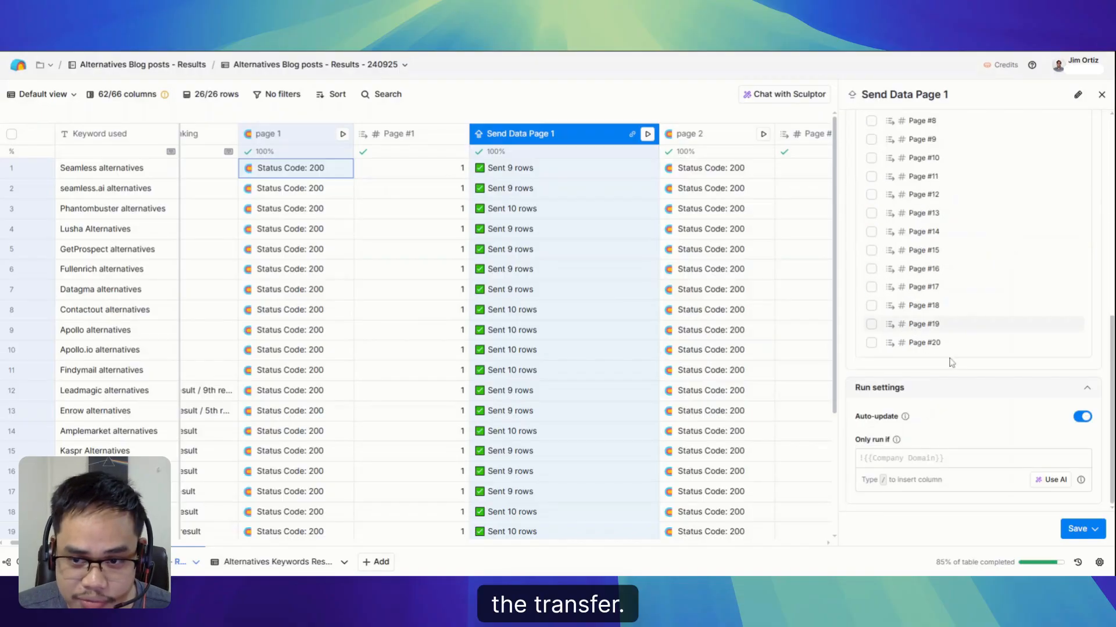
scroll(951, 363, up, 10)
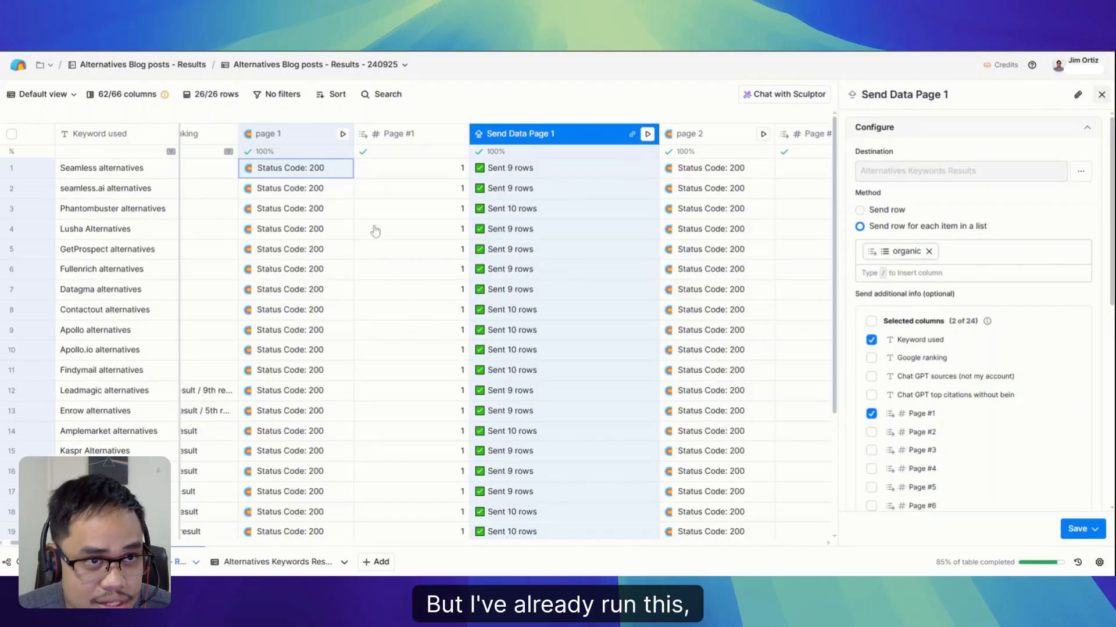
click(1101, 95)
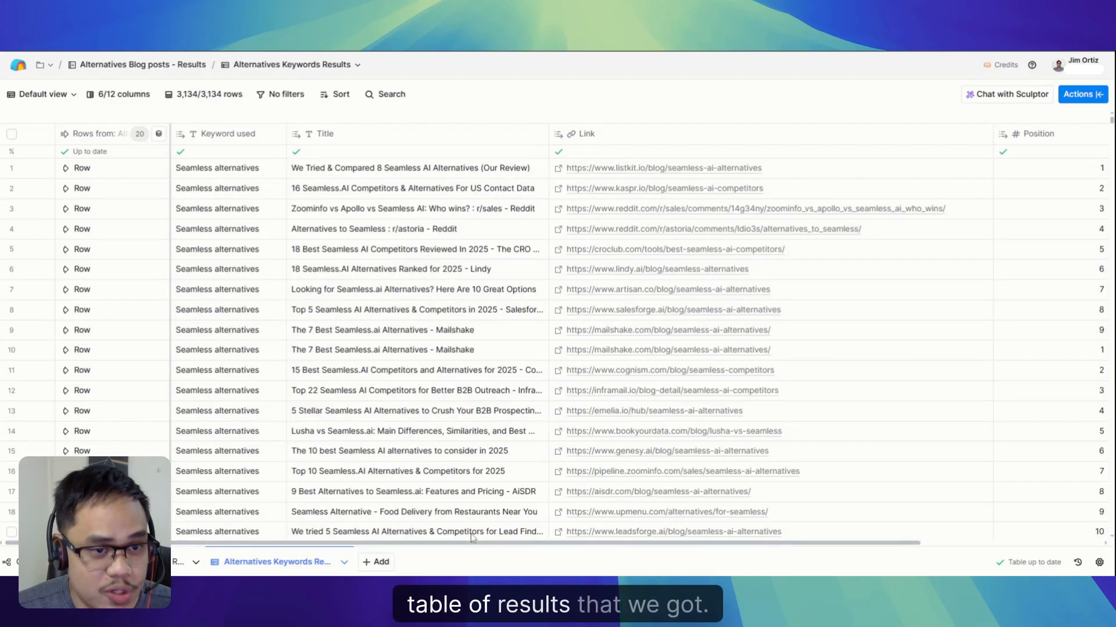
In the Alternatives Keywords Results table, check the source list of the rows column and inspect the first row's cell details
click(97, 135)
mouse_move(139, 183)
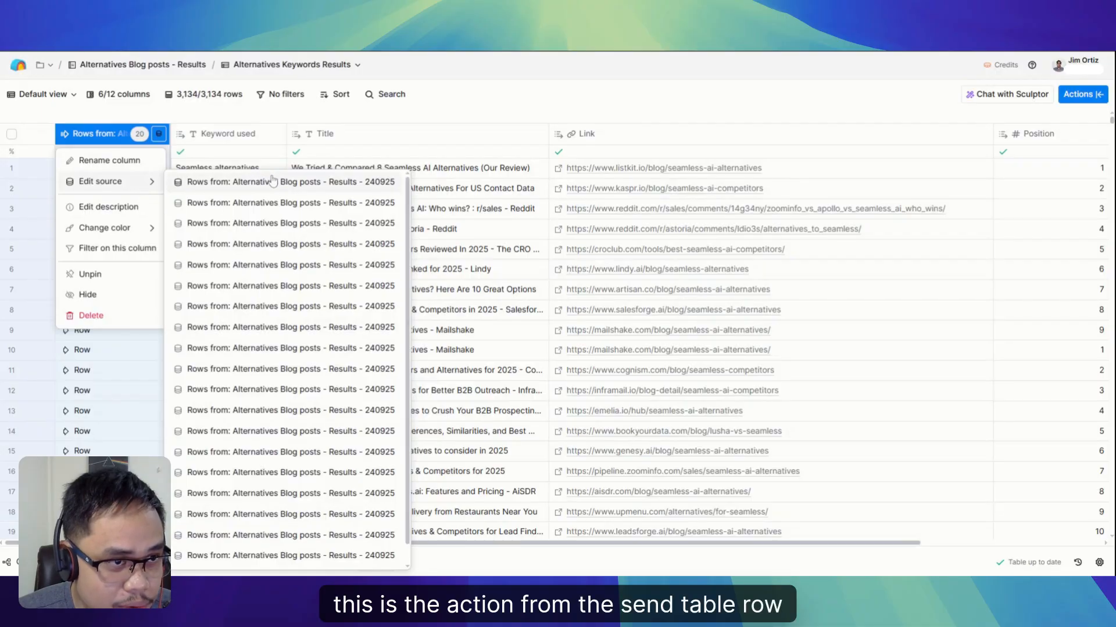
click(241, 168)
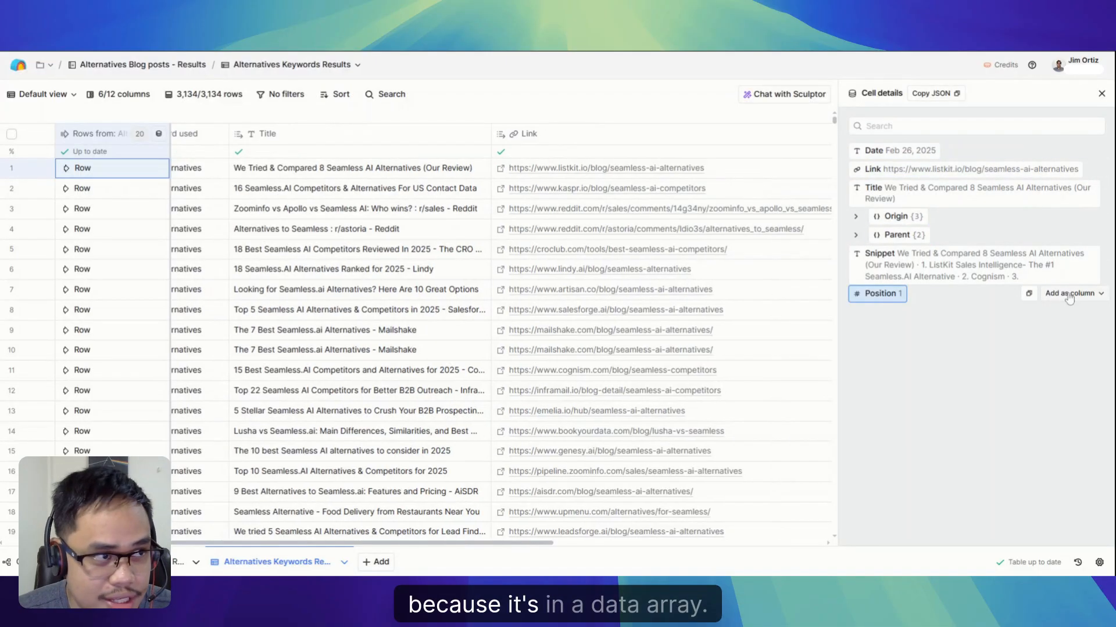
click(1100, 94)
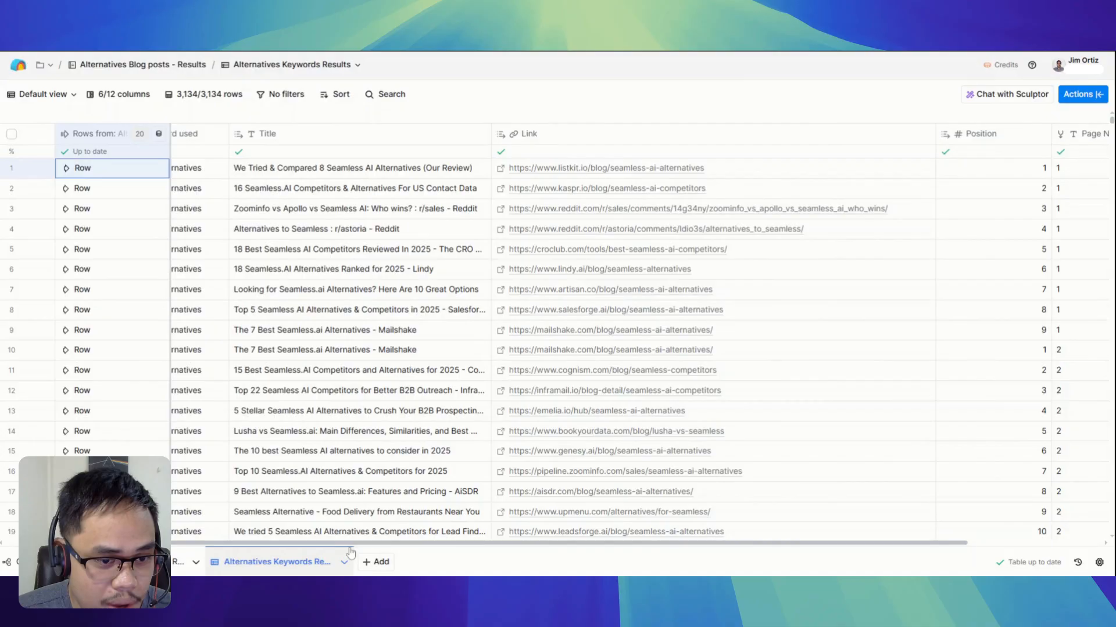
Look through the Keyword used, Title, Link, Position and Page Number columns for the first page of Seamless alternatives results
drag(348, 544, 300, 544)
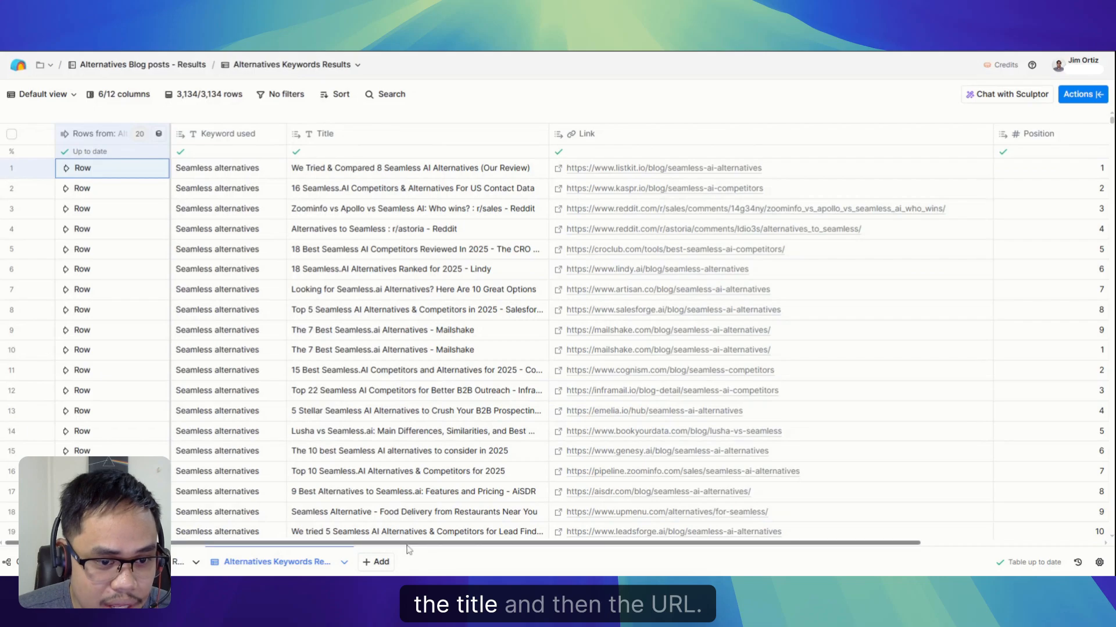
drag(406, 544, 496, 544)
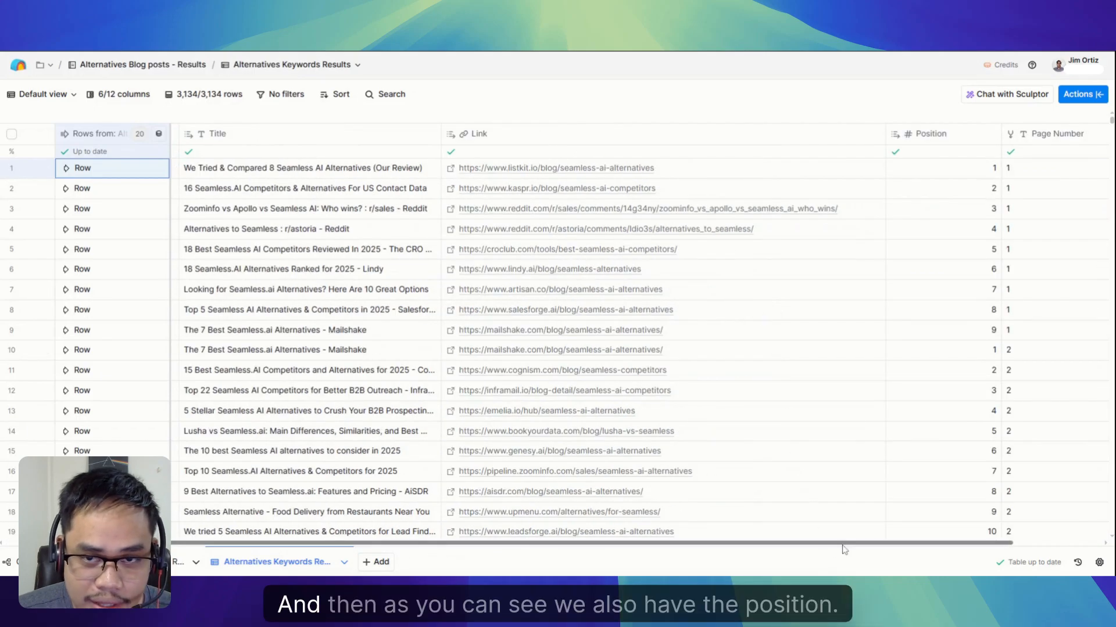
drag(843, 544, 912, 545)
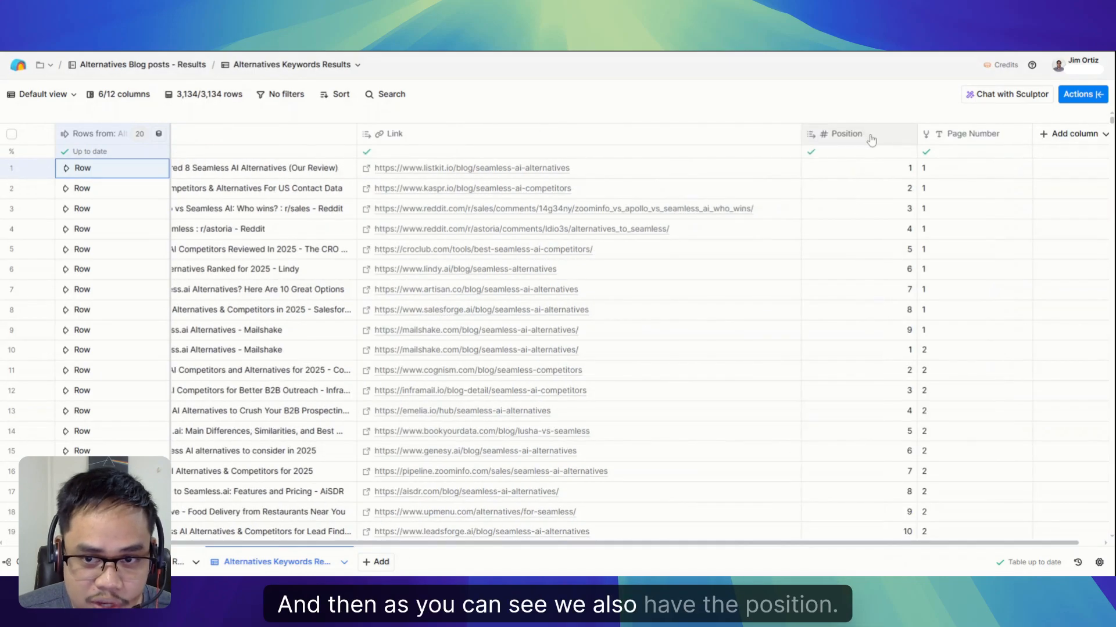
click(879, 174)
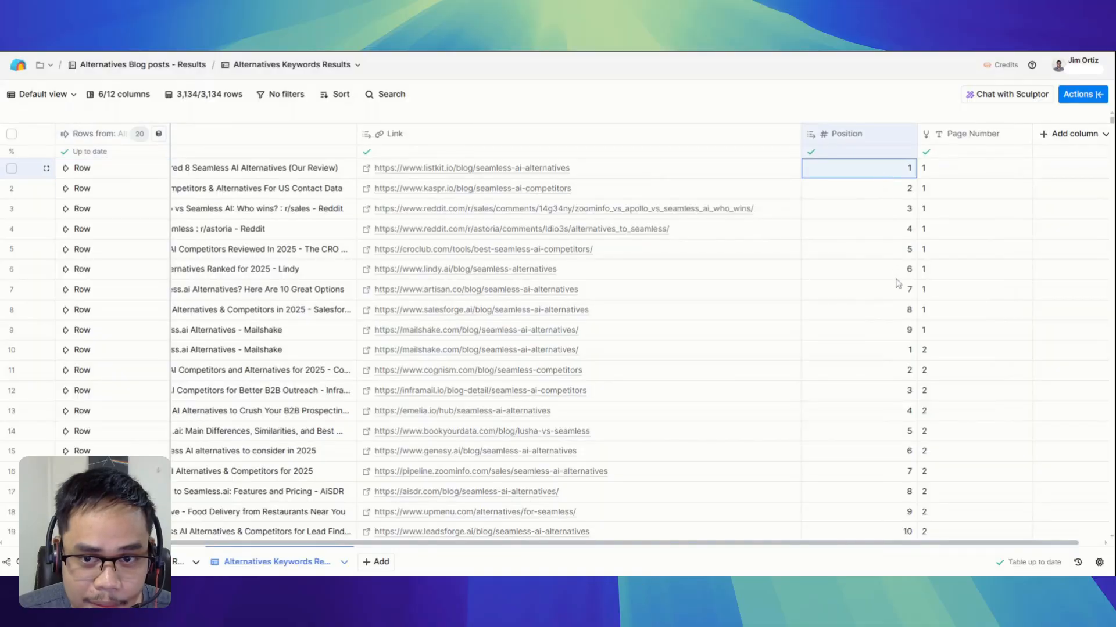
drag(898, 283, 889, 333)
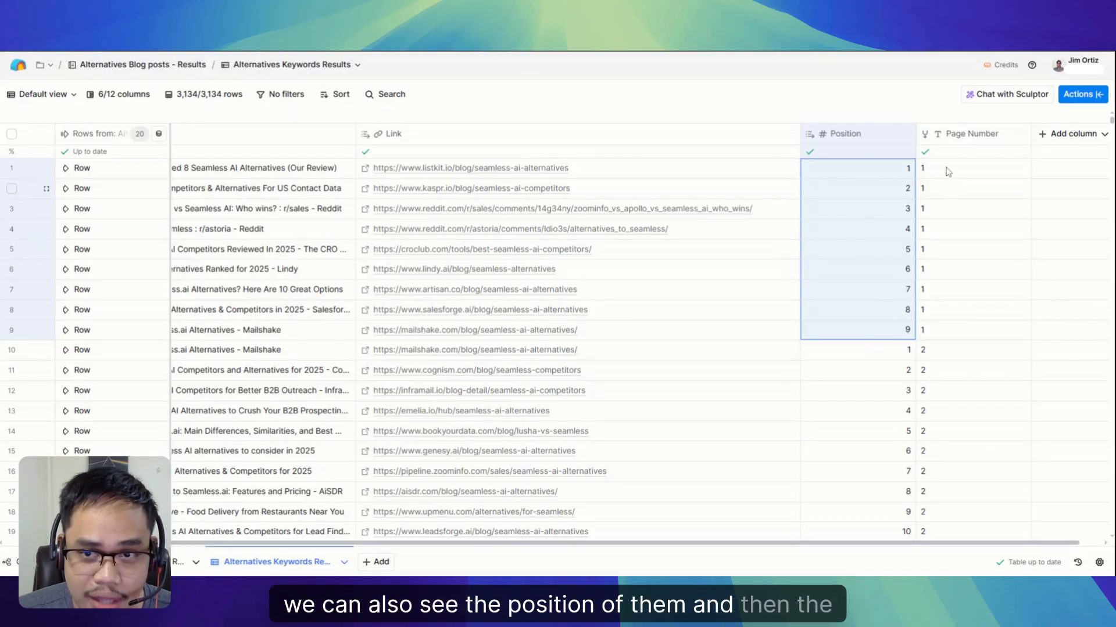
drag(941, 168, 936, 304)
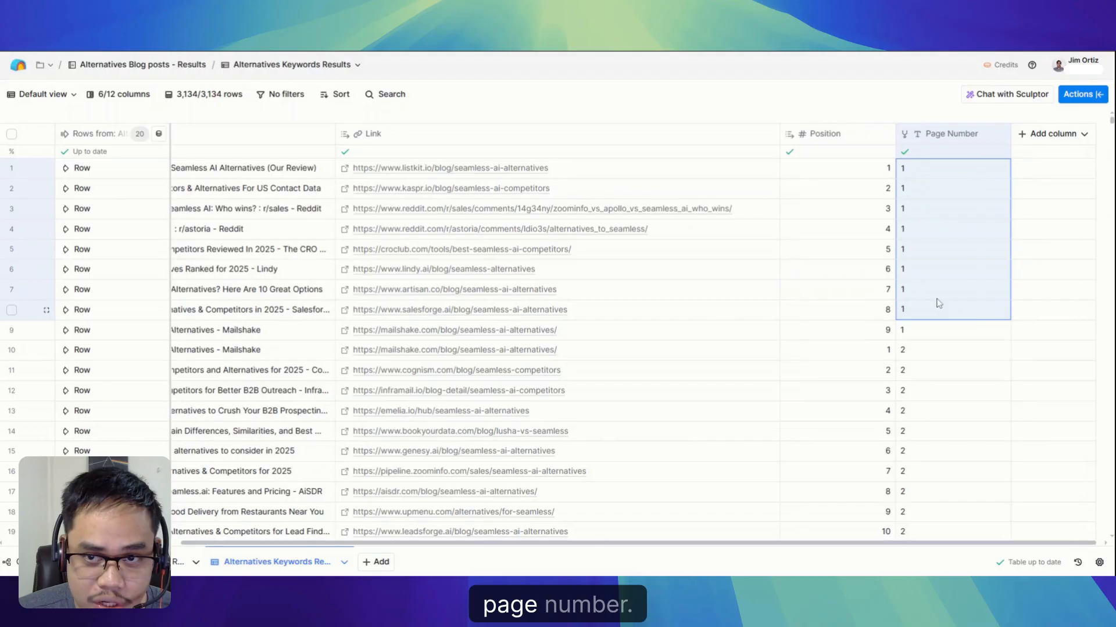
Check the Page Number column's merge inputs, and unhide the Batch 1 Pagination and Batch 2 Pagination columns
click(934, 137)
click(931, 180)
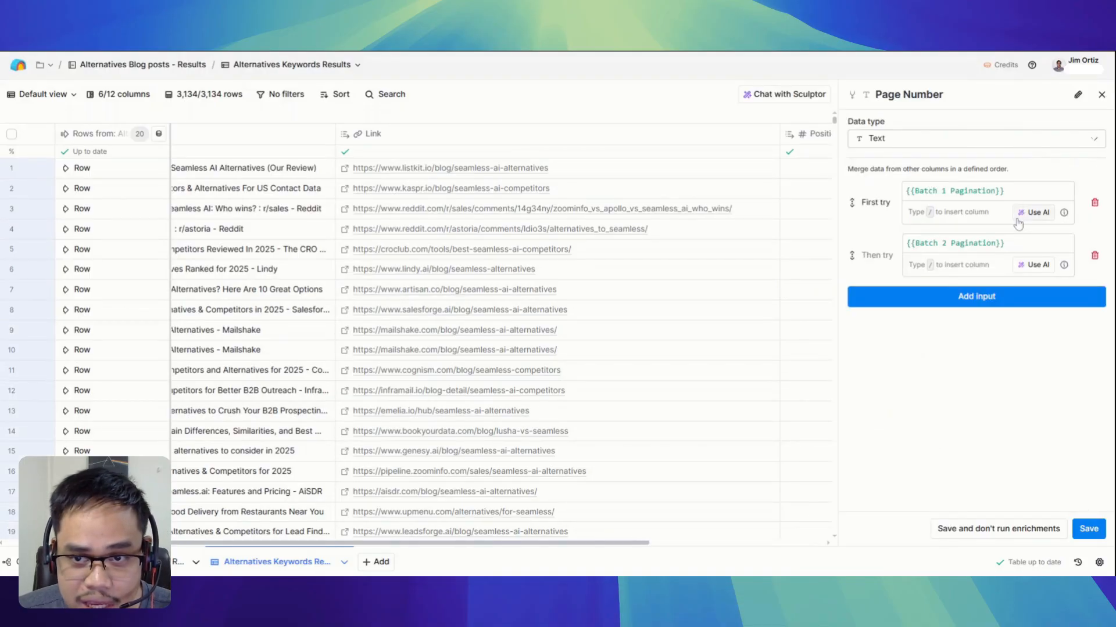
click(118, 95)
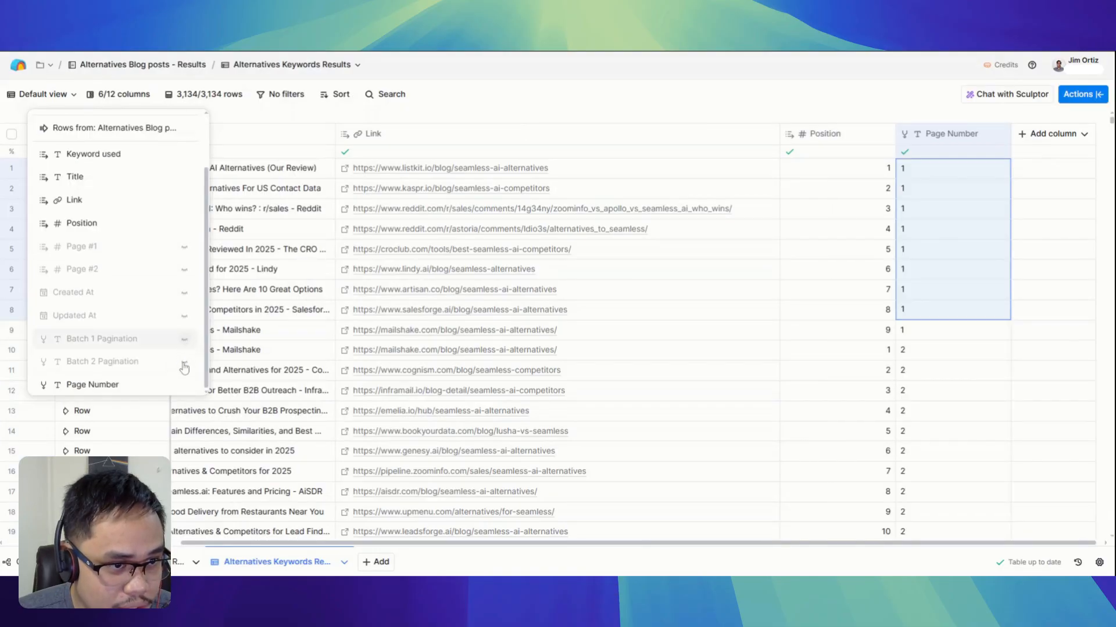
click(184, 339)
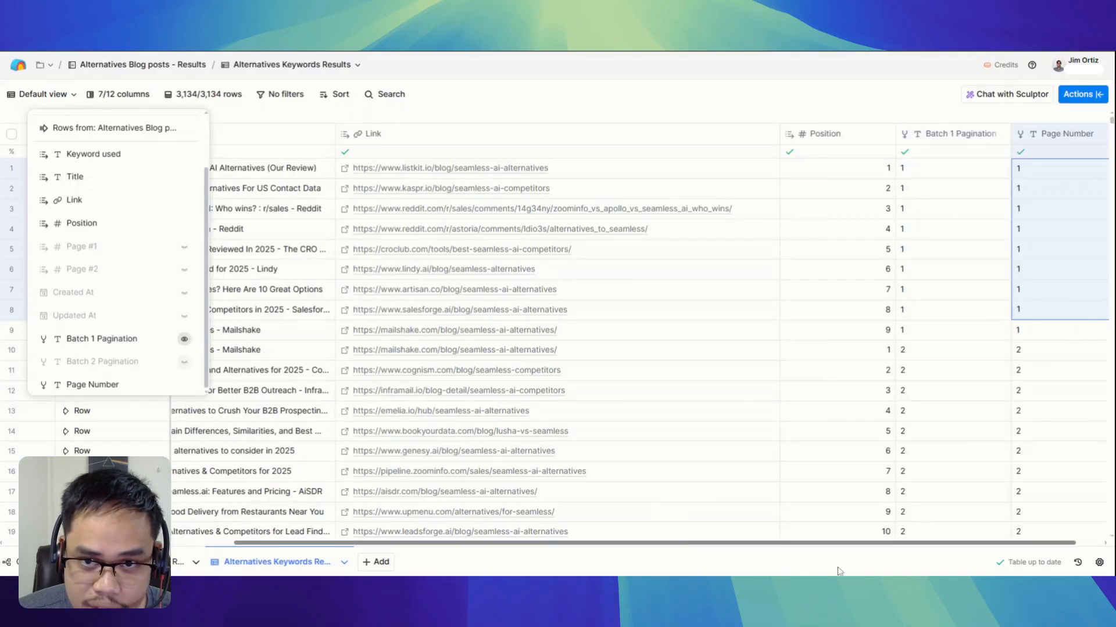
drag(840, 572, 872, 571)
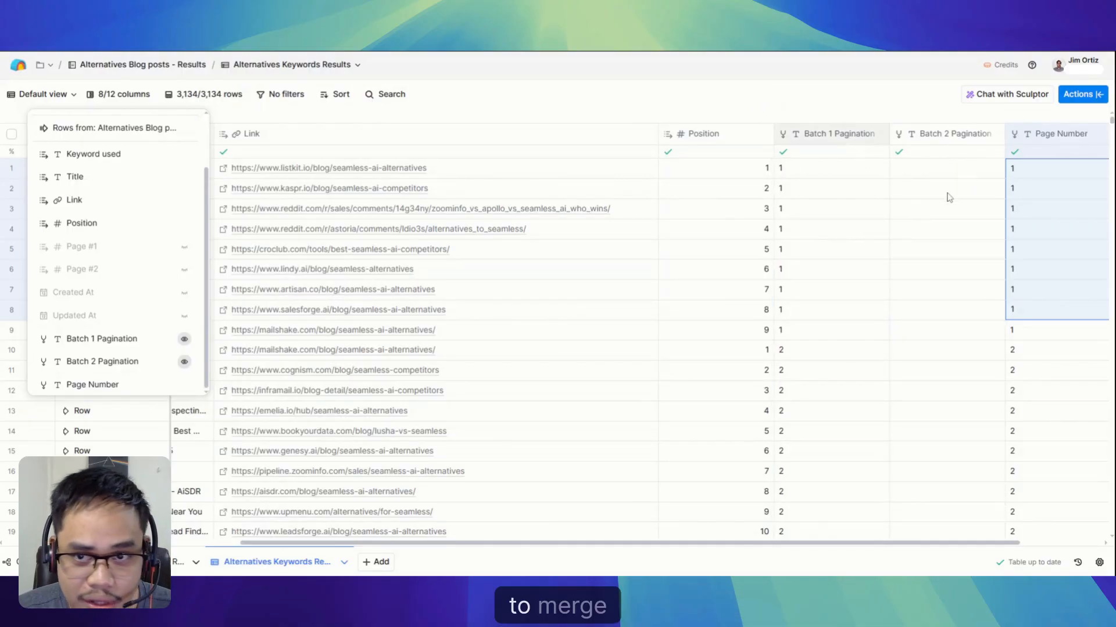
Examine the ordered page inputs merged in the Batch 1 Pagination column's configuration, and close it
click(839, 133)
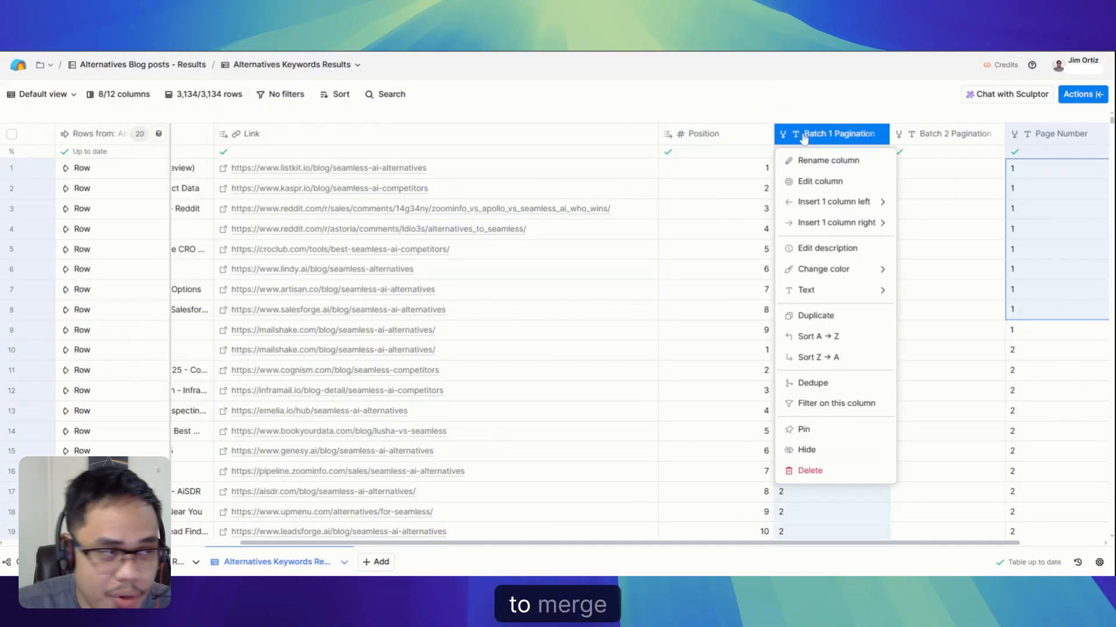
click(821, 180)
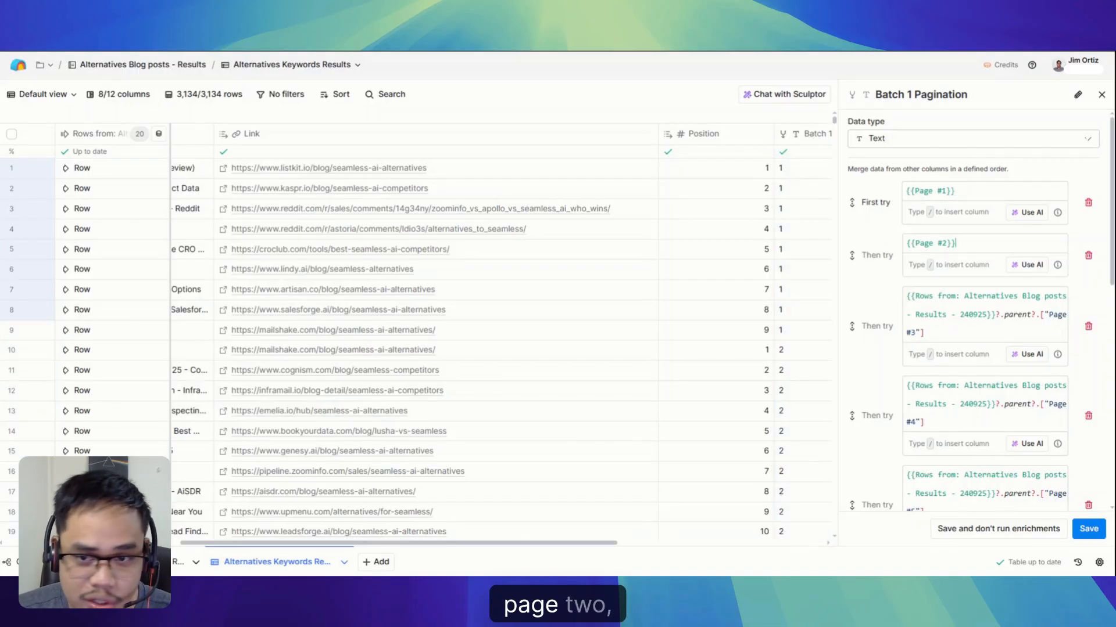
scroll(976, 354, down, 3)
scroll(982, 364, down, 5)
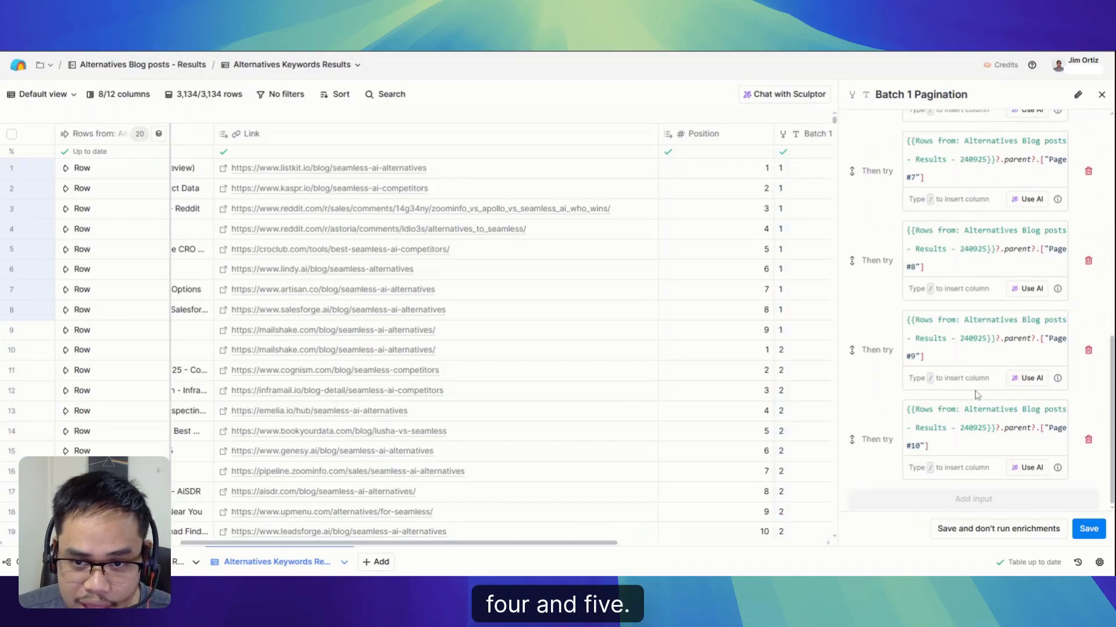
click(1101, 94)
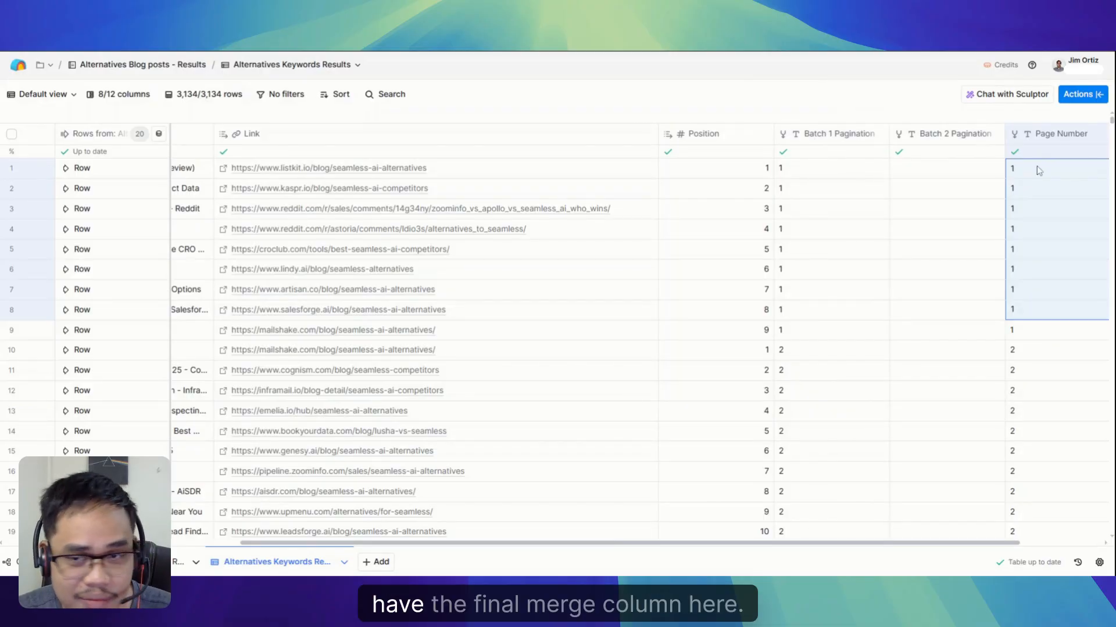
Recheck how the Page Number column merges the two batch pagination columns, and close its configuration
click(1052, 133)
click(1035, 182)
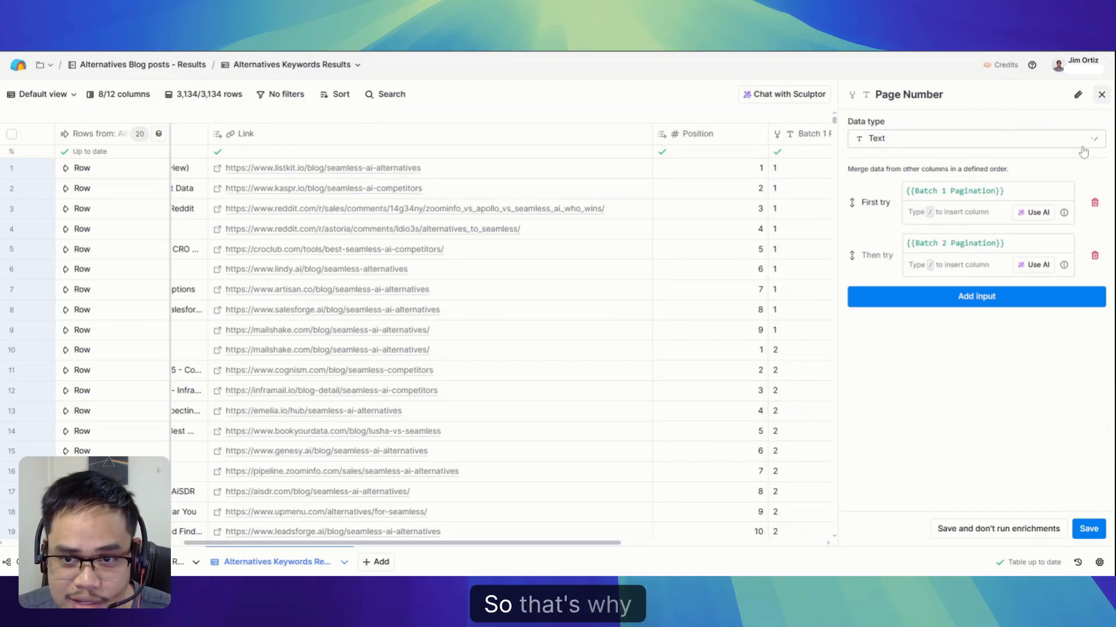
click(1101, 95)
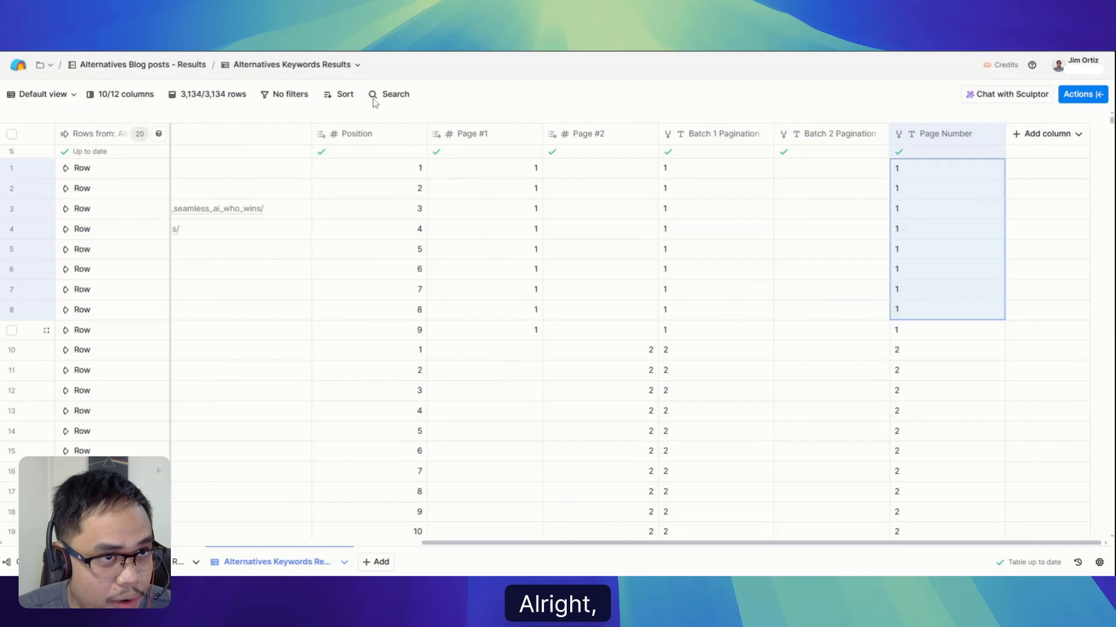
Return to the Alternatives Blog posts - Results - 240925 table and look over its repeated page, page number and send data columns
click(178, 562)
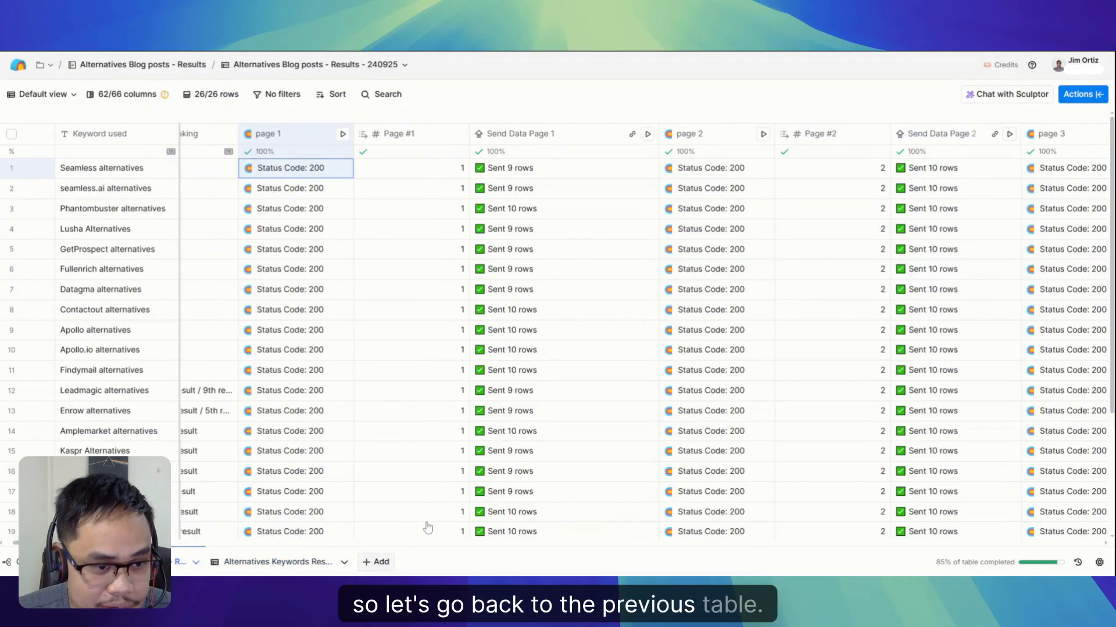
scroll(403, 227, right, 2)
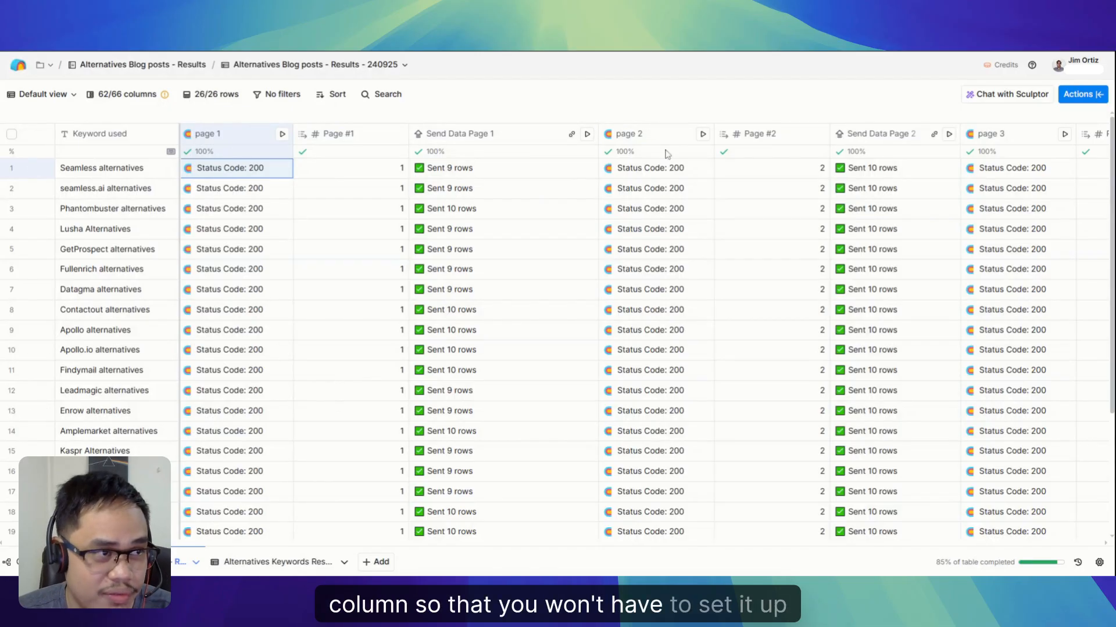
scroll(871, 139, left, 2)
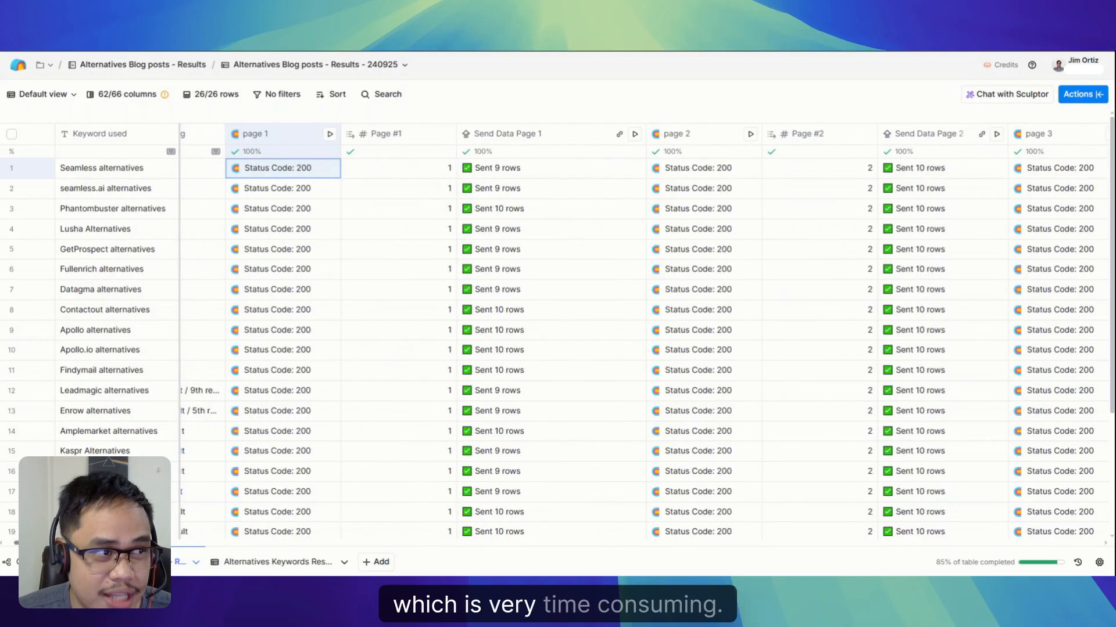
scroll(289, 136, left, 2)
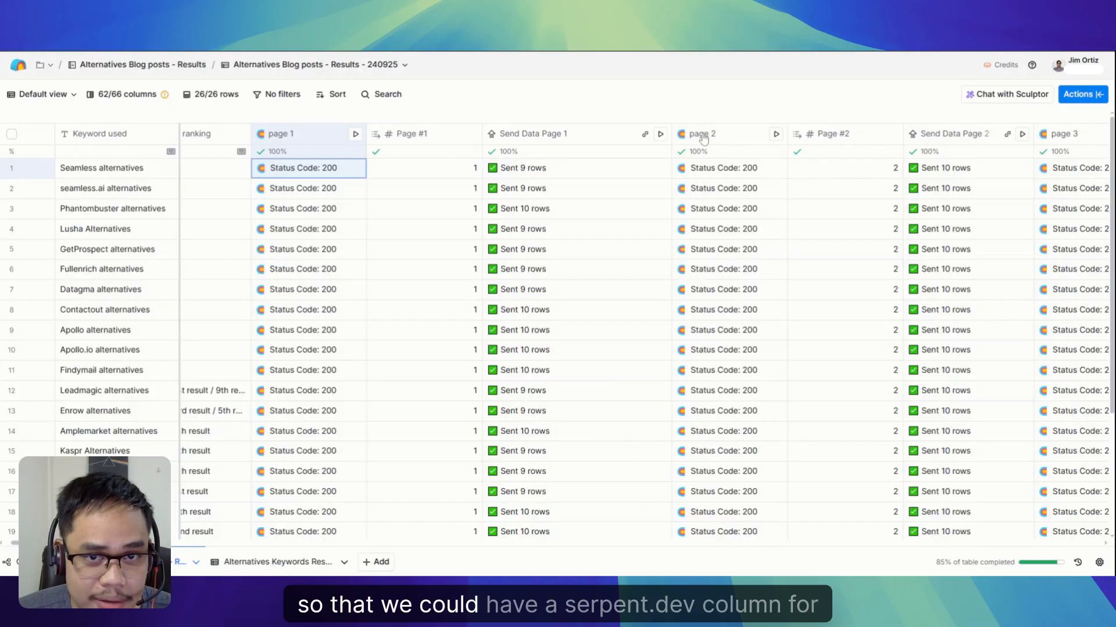
Open the page 2 column's configuration and examine the endpoint and the page parameter in its request body
click(308, 135)
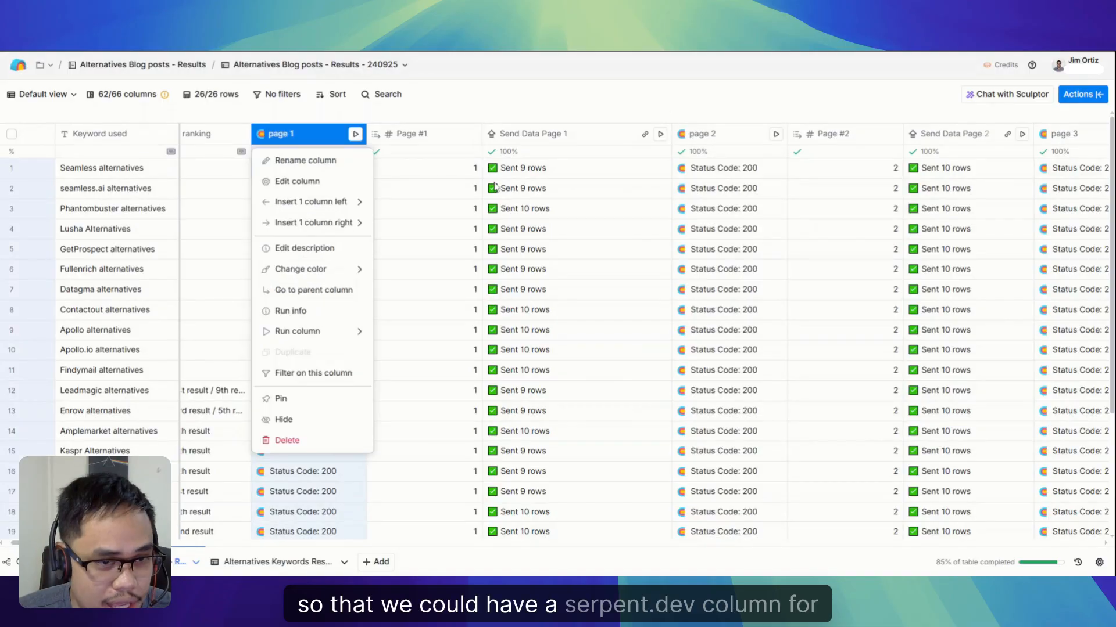
click(714, 138)
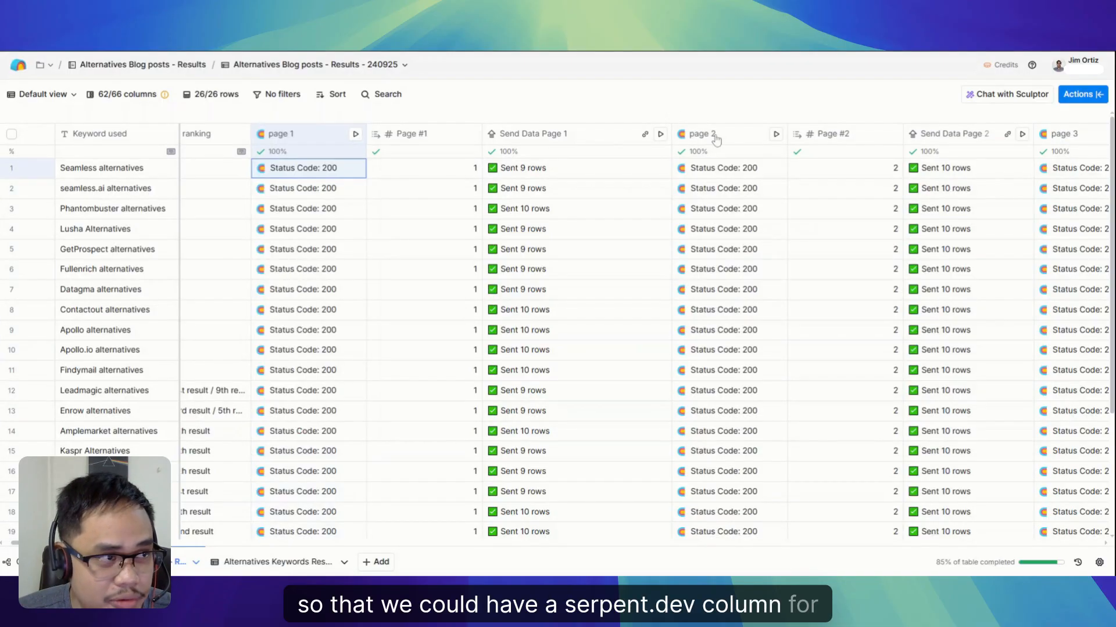
click(713, 189)
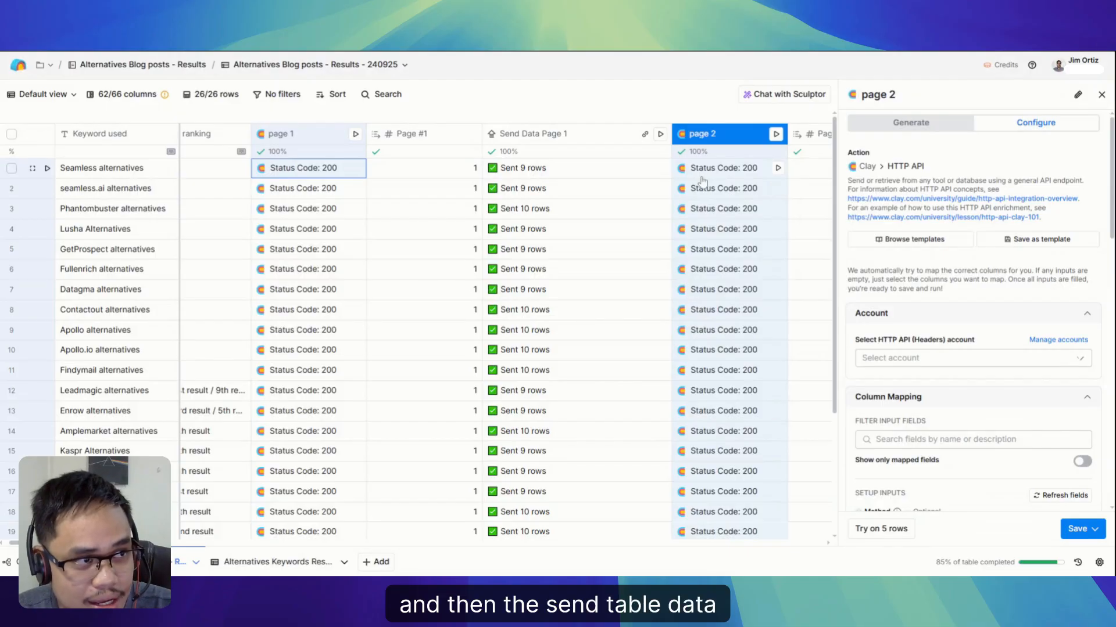
scroll(982, 300, down, 10)
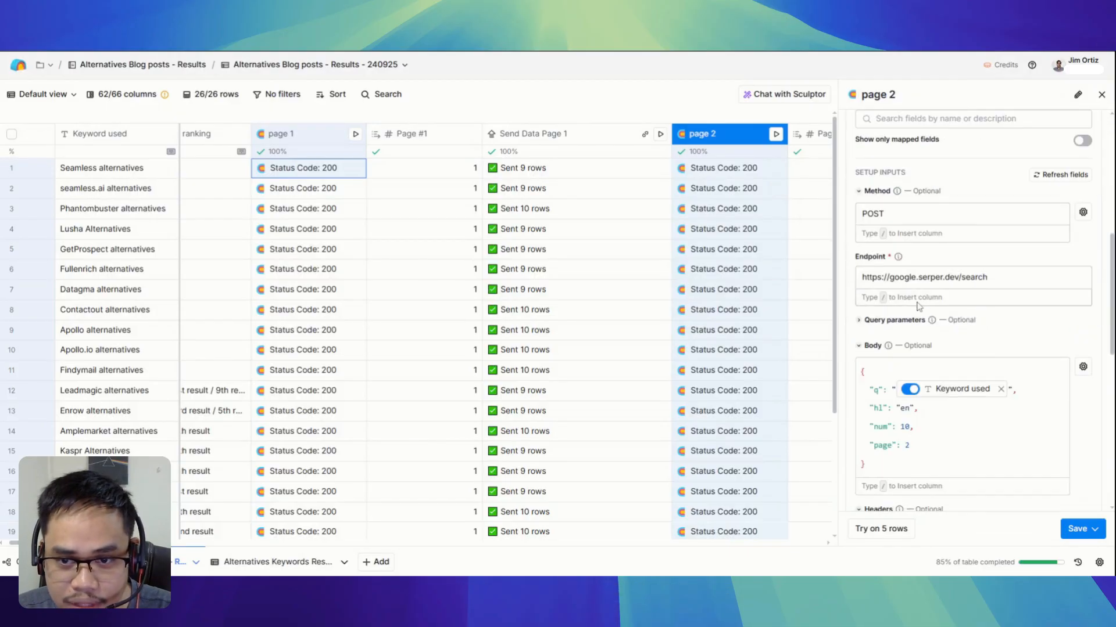
click(911, 253)
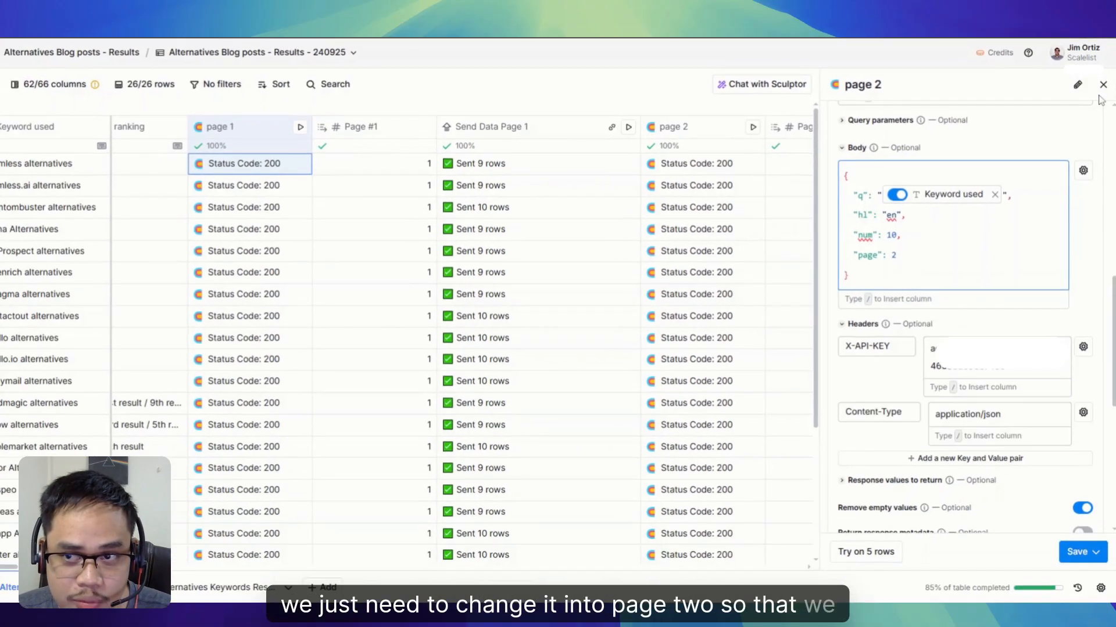
Close the page 2 configuration and check the page number among the search parameters of the Seamless alternatives row's page 2 response
key(Escape)
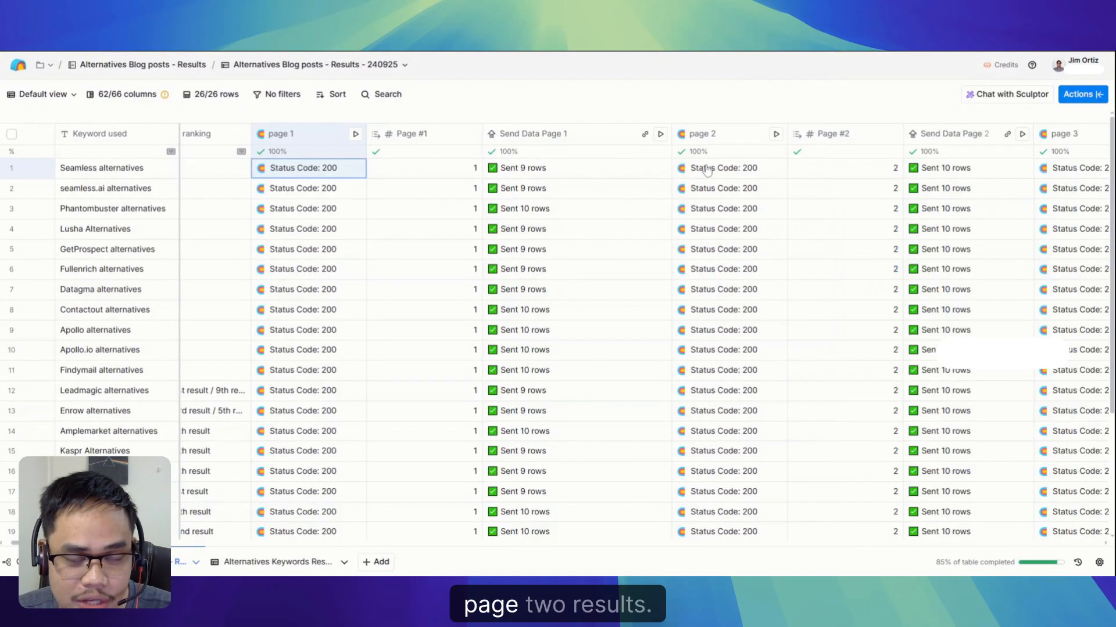
click(707, 170)
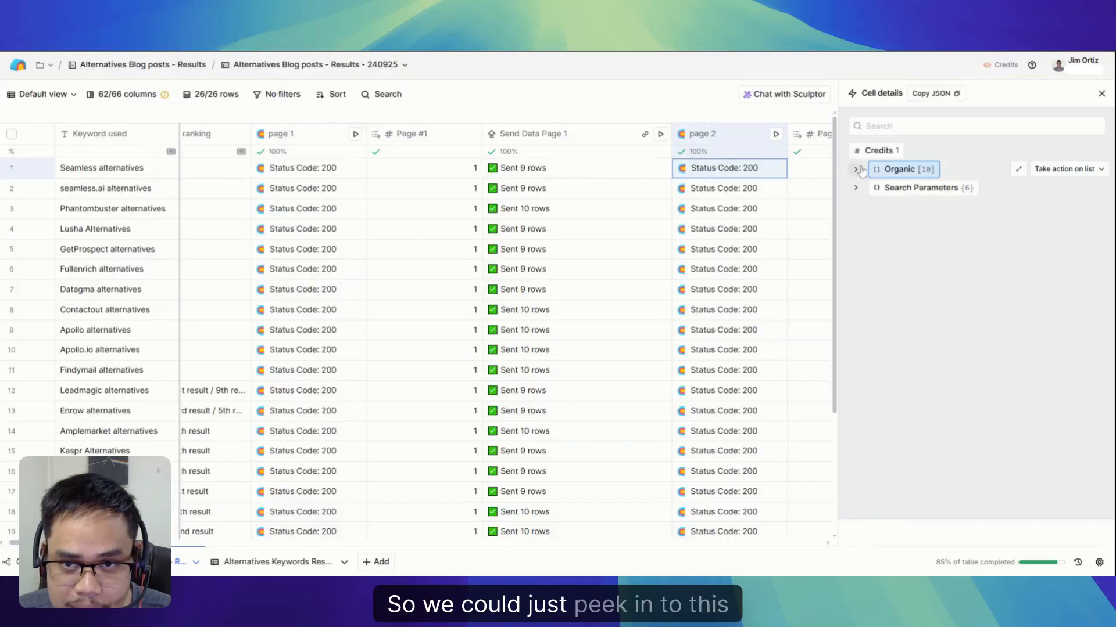
click(855, 187)
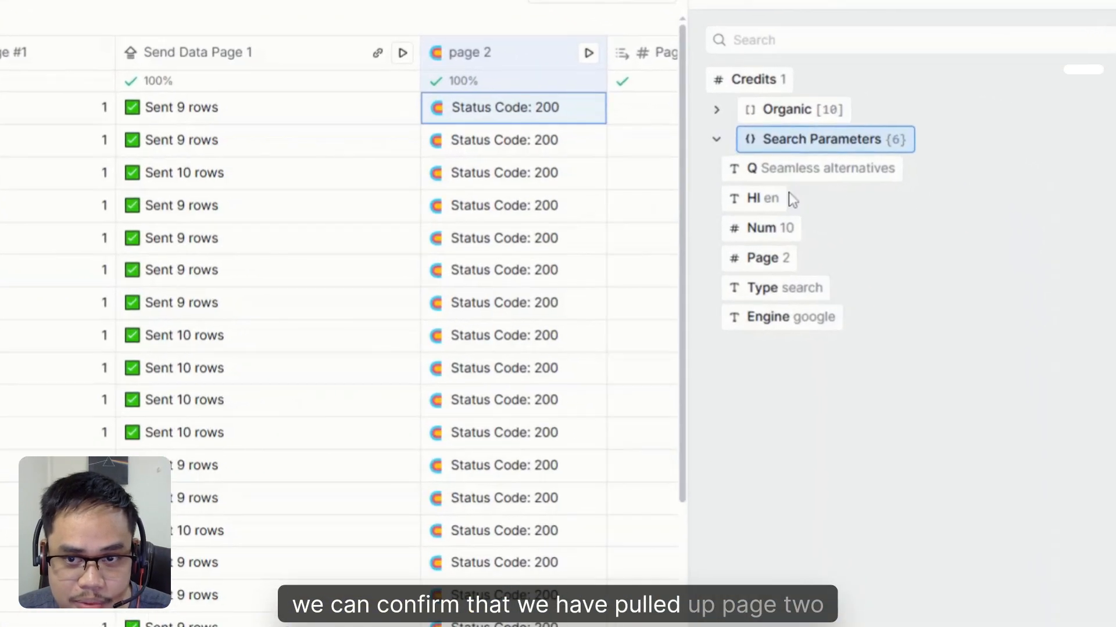
click(791, 258)
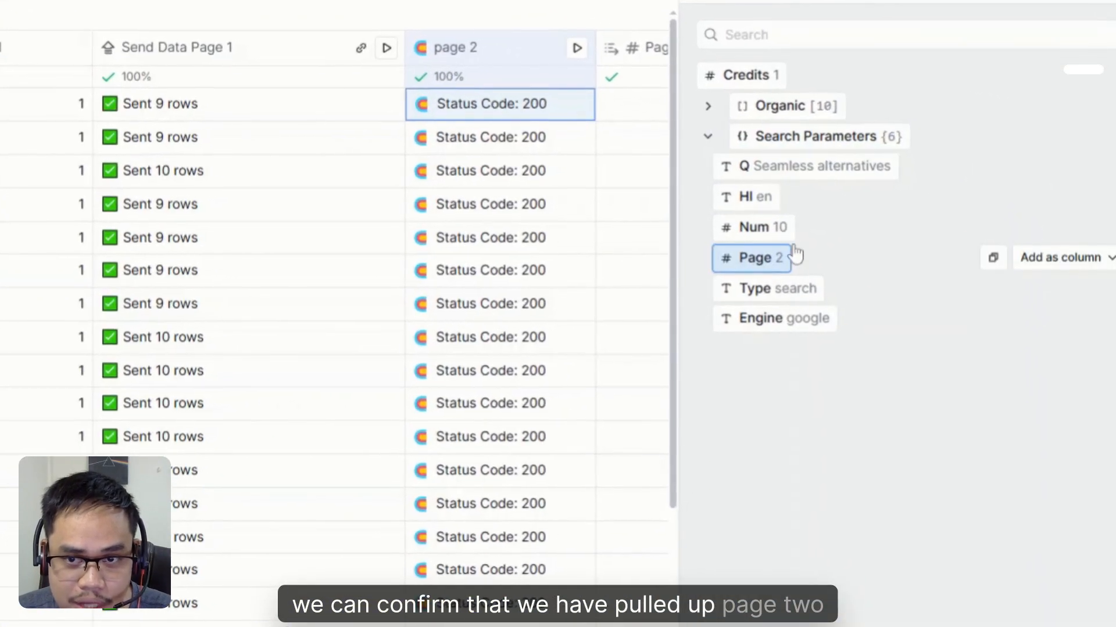
Expand the first two organic results in the page 2 response to read their titles and links, and close the cell details
click(717, 109)
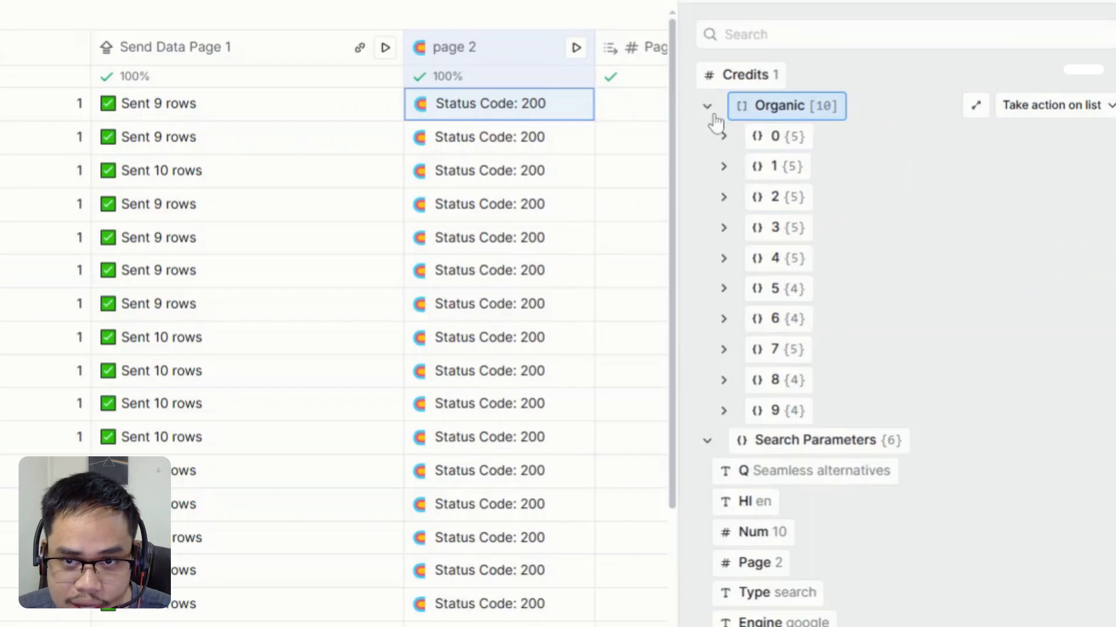
click(713, 166)
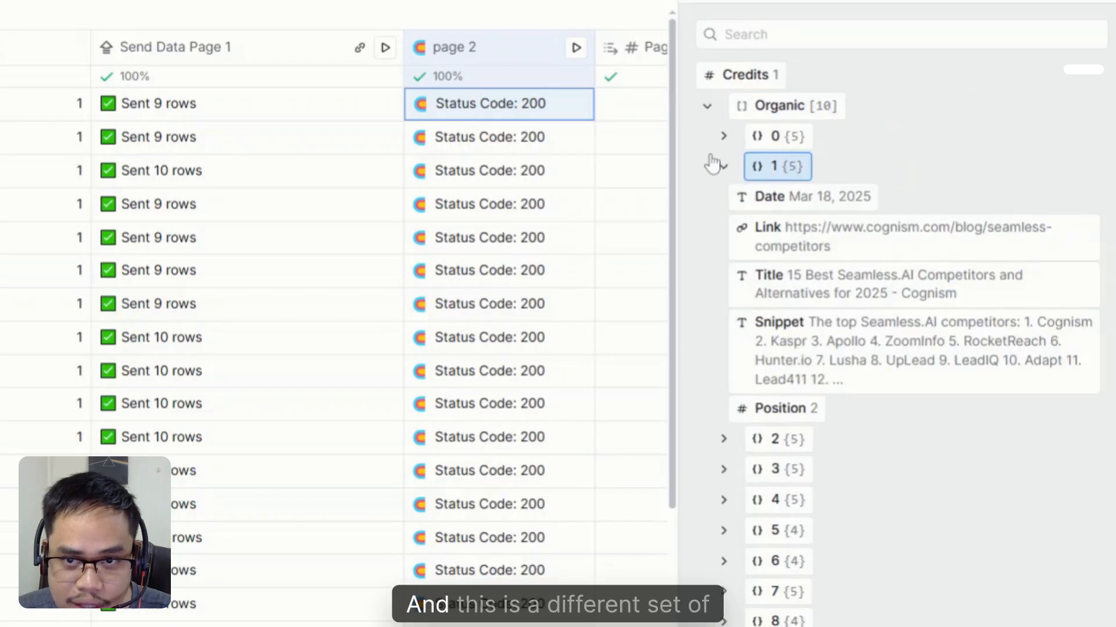
click(726, 138)
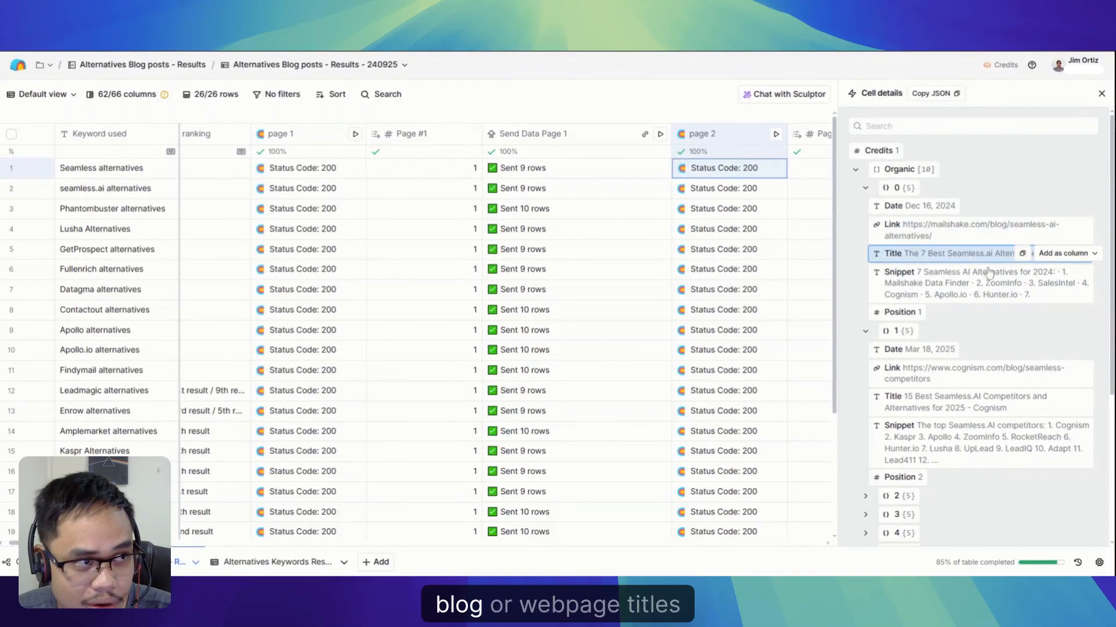
click(1101, 94)
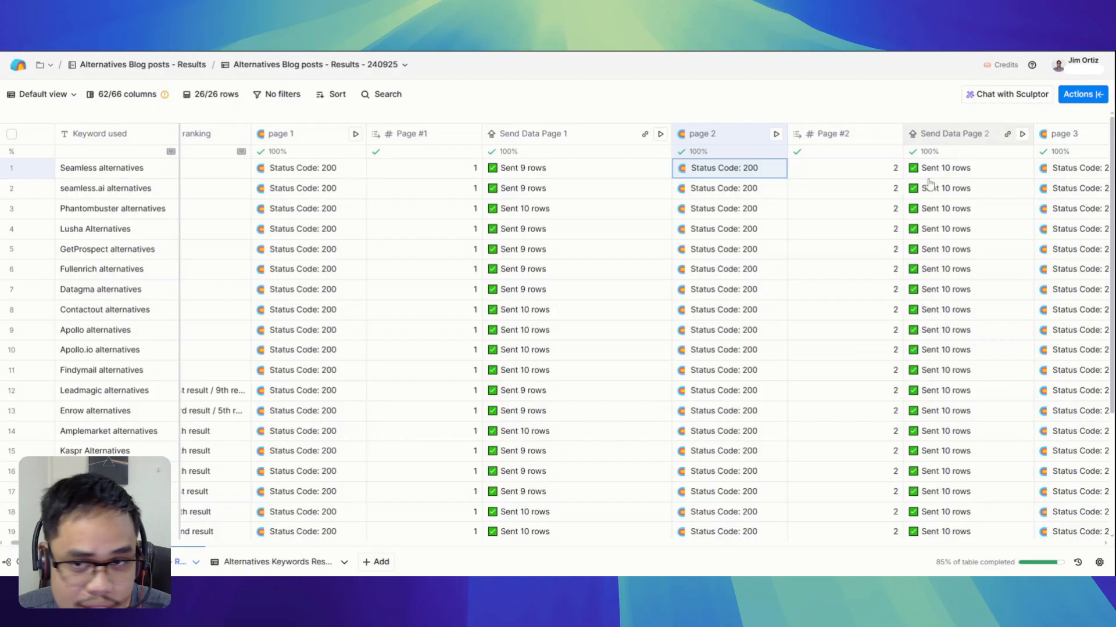
Examine the source list and the additional columns selected in the Send Data Page 2 column's configuration, and close it
click(948, 136)
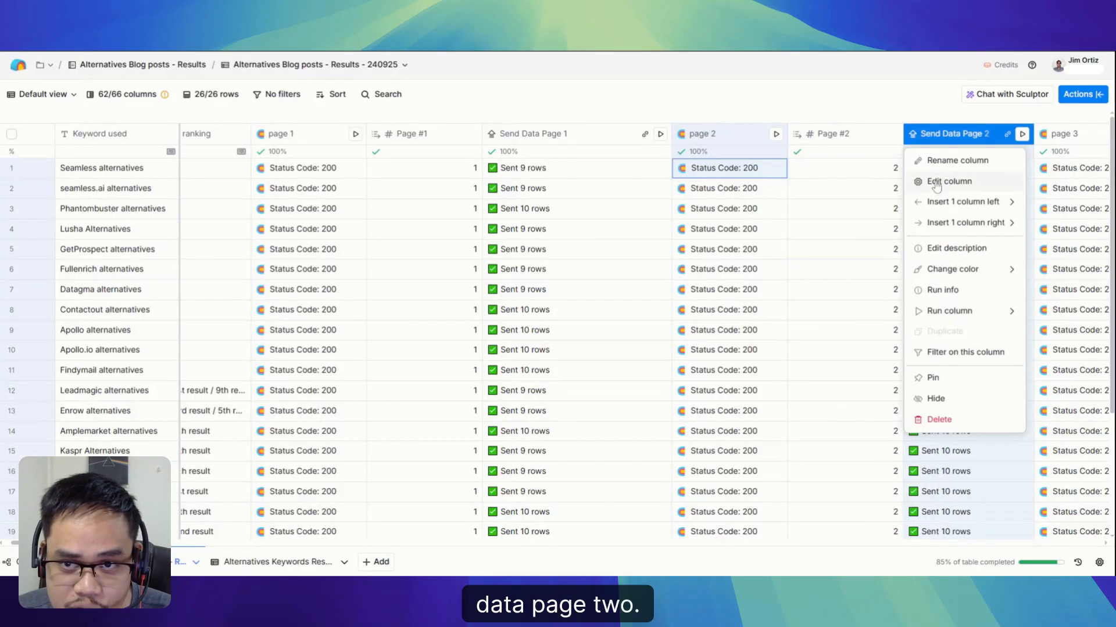
click(936, 182)
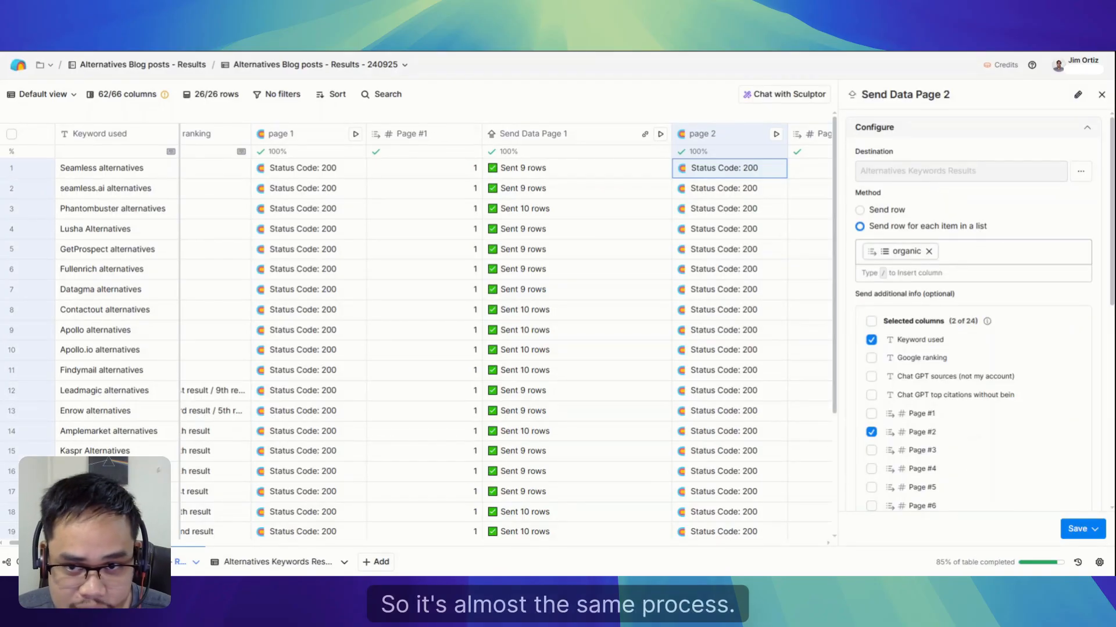
click(959, 252)
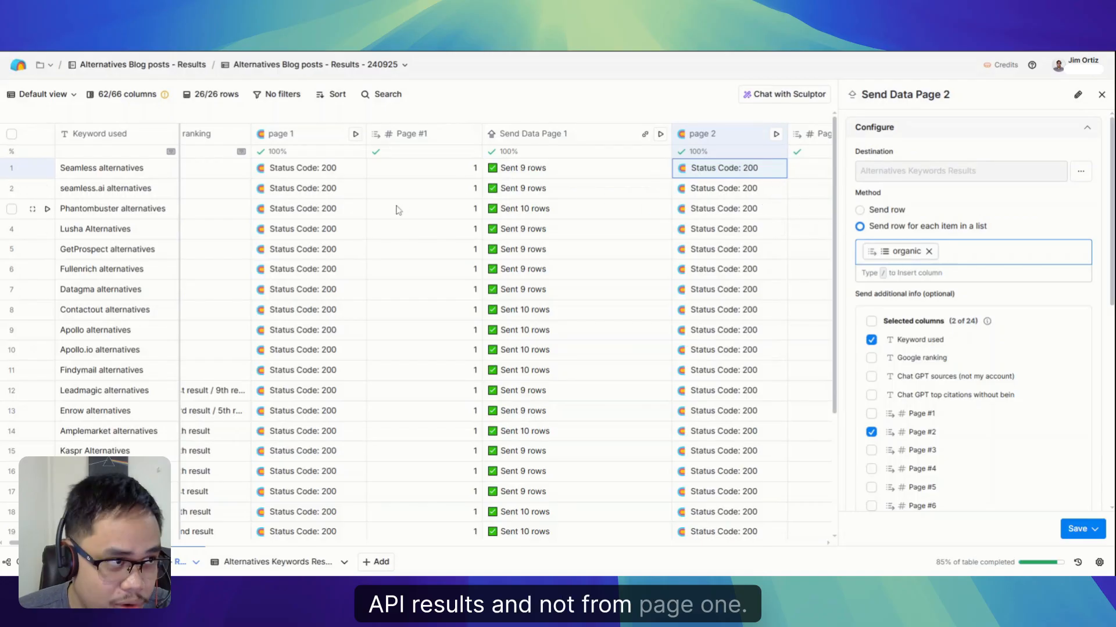
scroll(871, 273, down, 1)
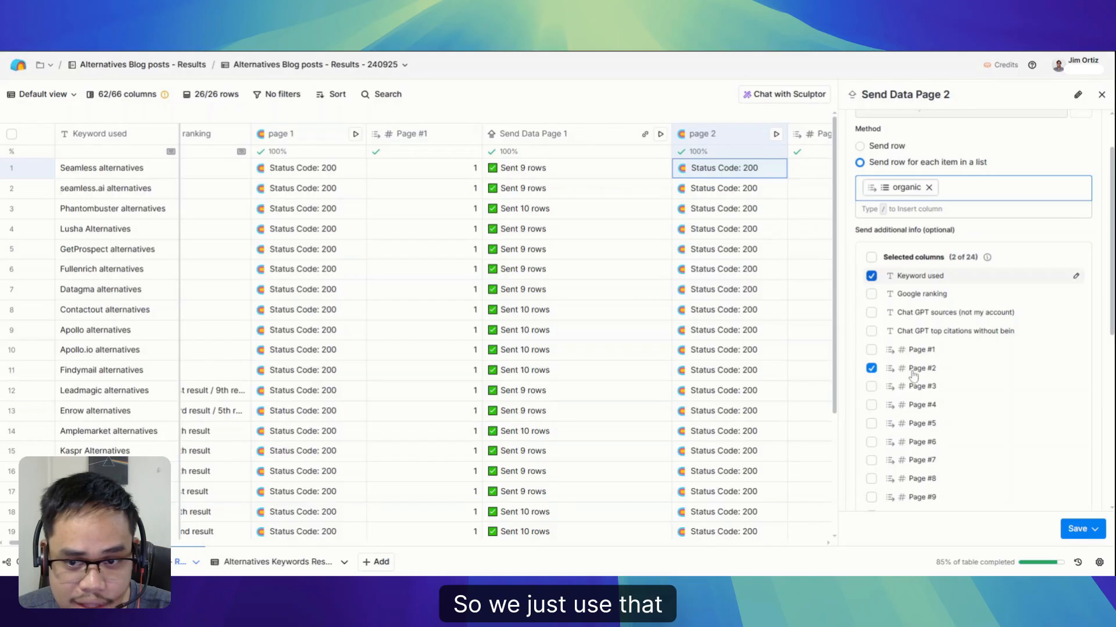
scroll(913, 375, down, 2)
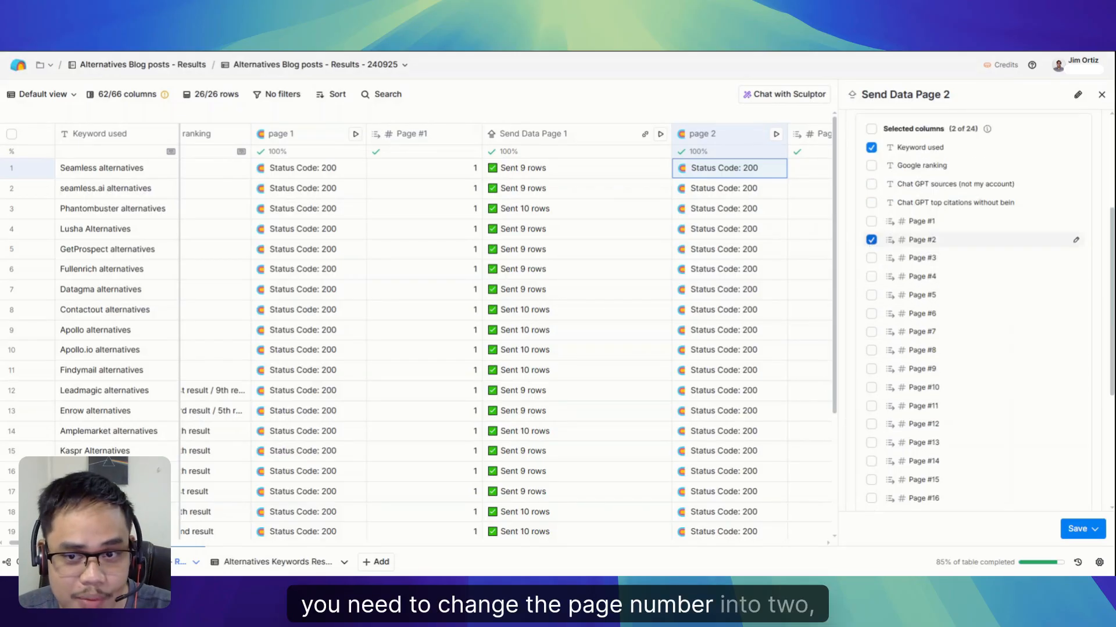
click(1100, 100)
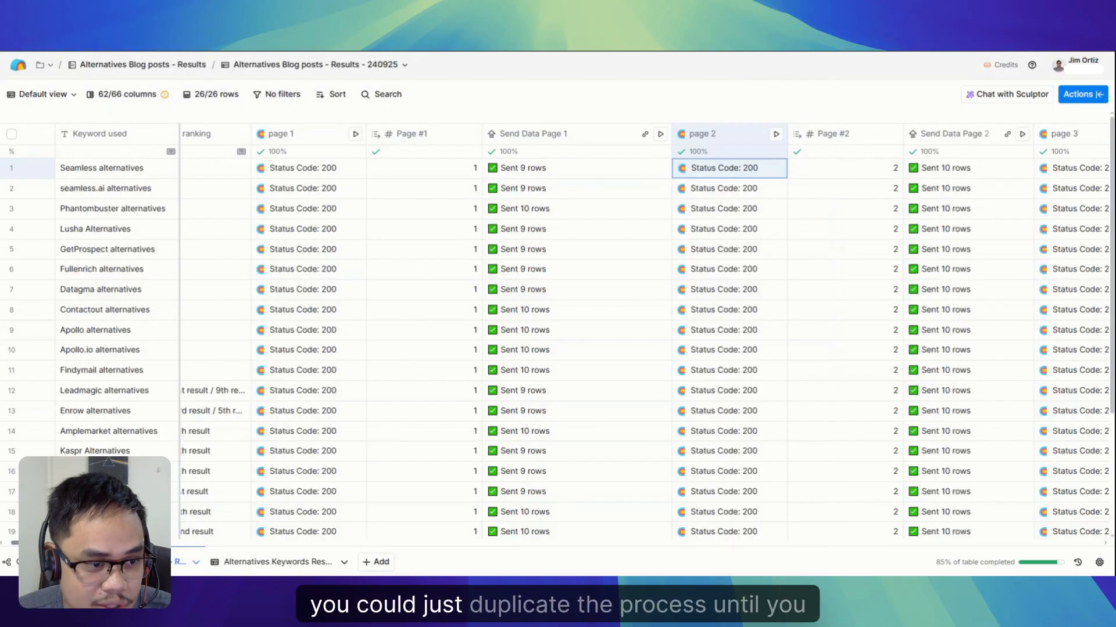
Look over the repeated page, page number and send data columns through page 20, comparing how far each keyword's results reach
drag(221, 548, 1023, 540)
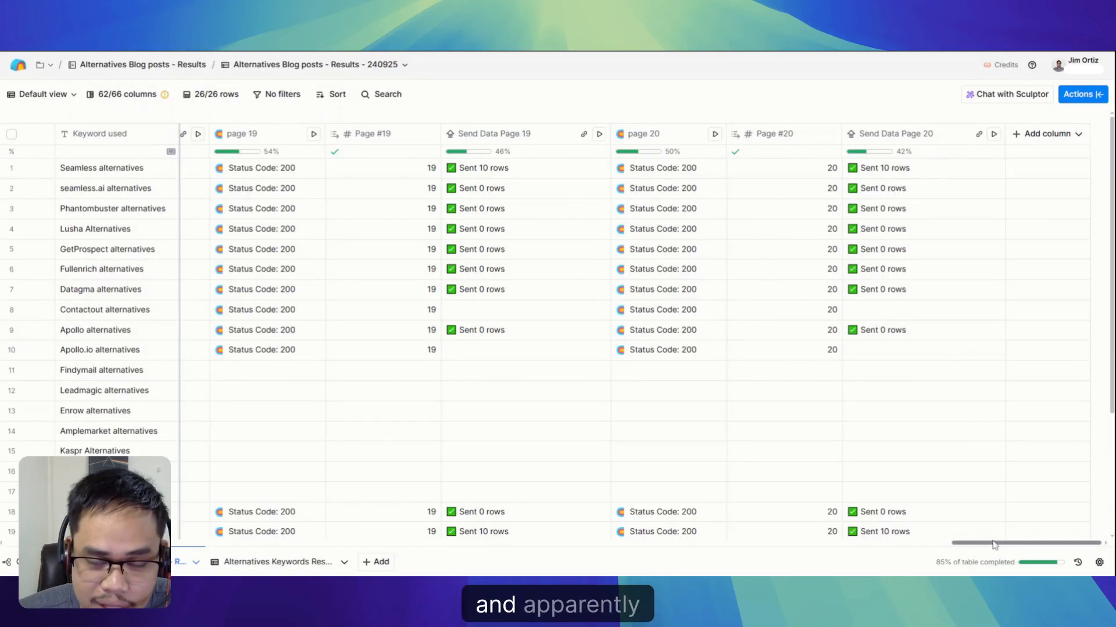
drag(993, 544, 1045, 544)
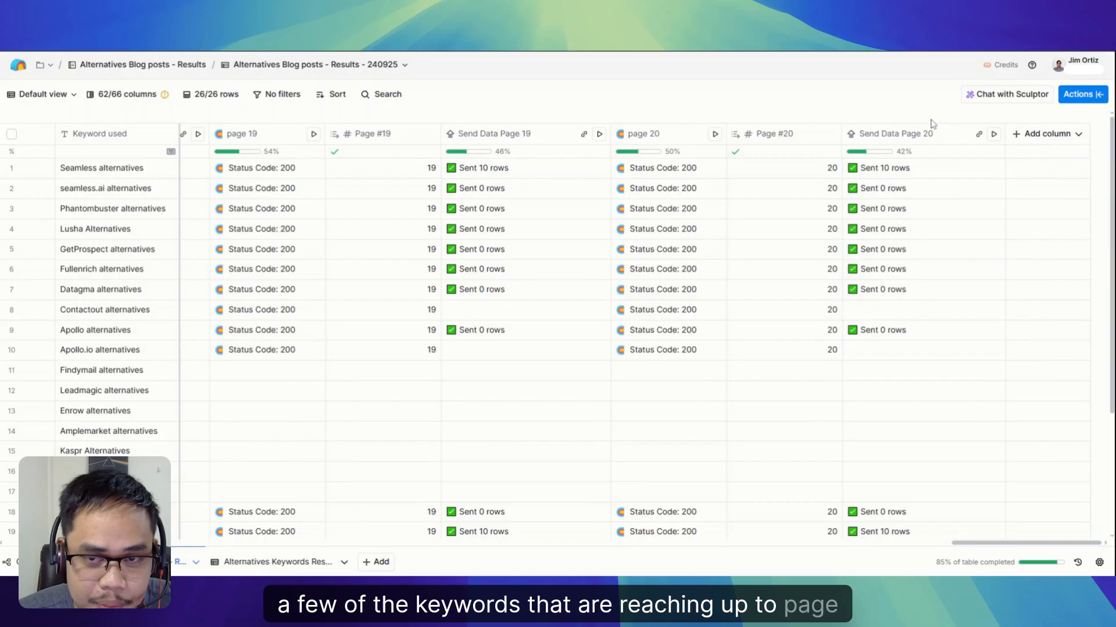
drag(984, 543, 778, 534)
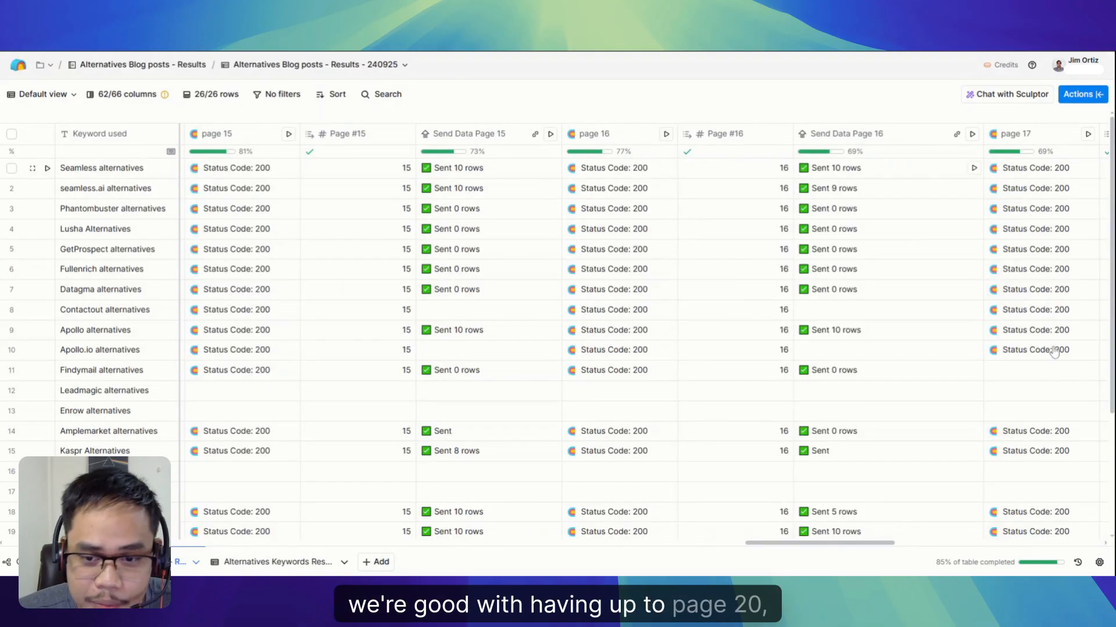
drag(847, 544, 1054, 543)
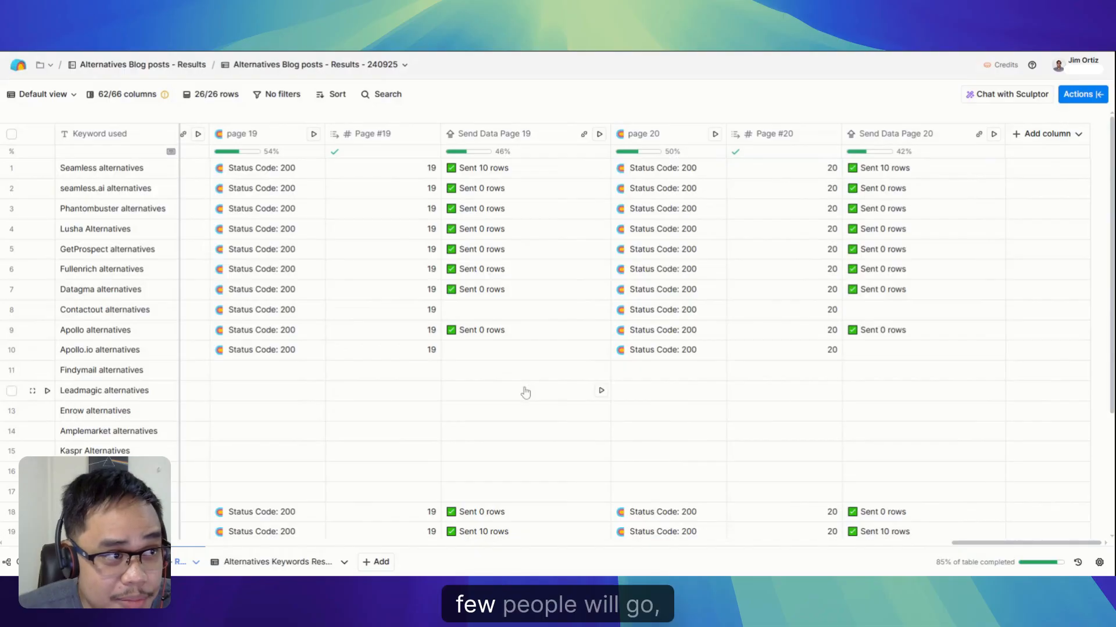
Return to the Alternatives Keywords Results table and look over the collected keywords, titles, links and positions
scroll(523, 410, down, 3)
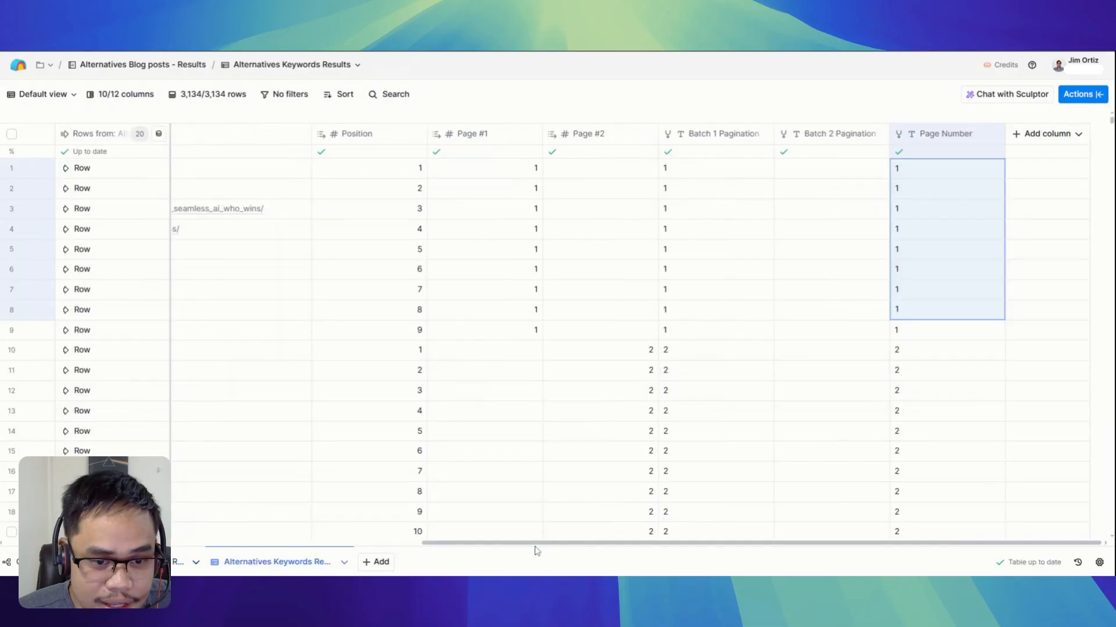
scroll(521, 547, left, 10)
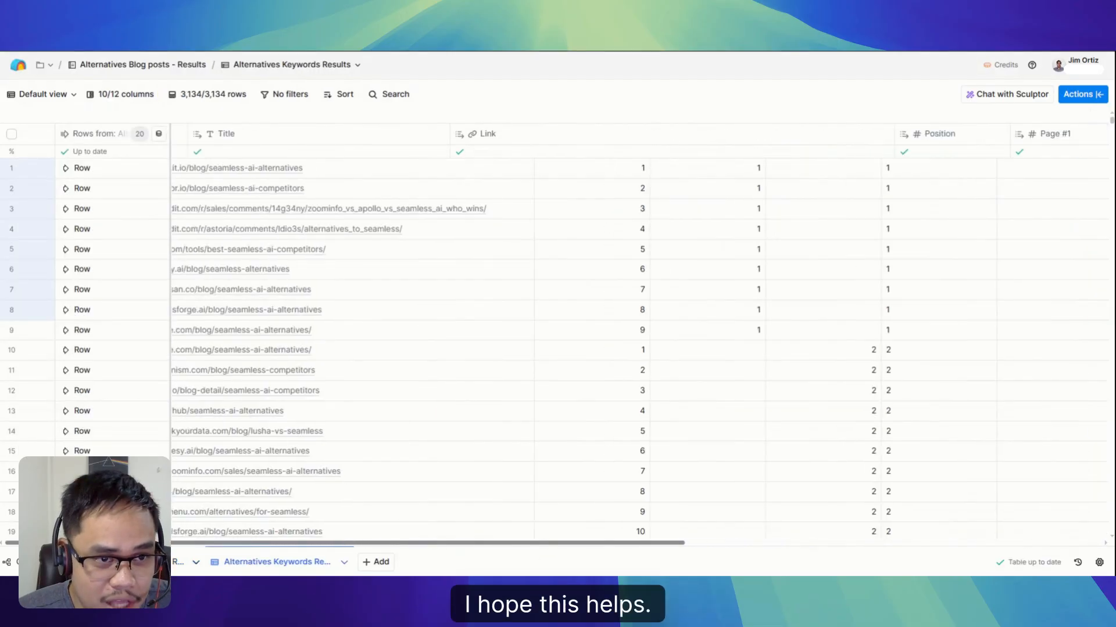
scroll(349, 273, down, 10)
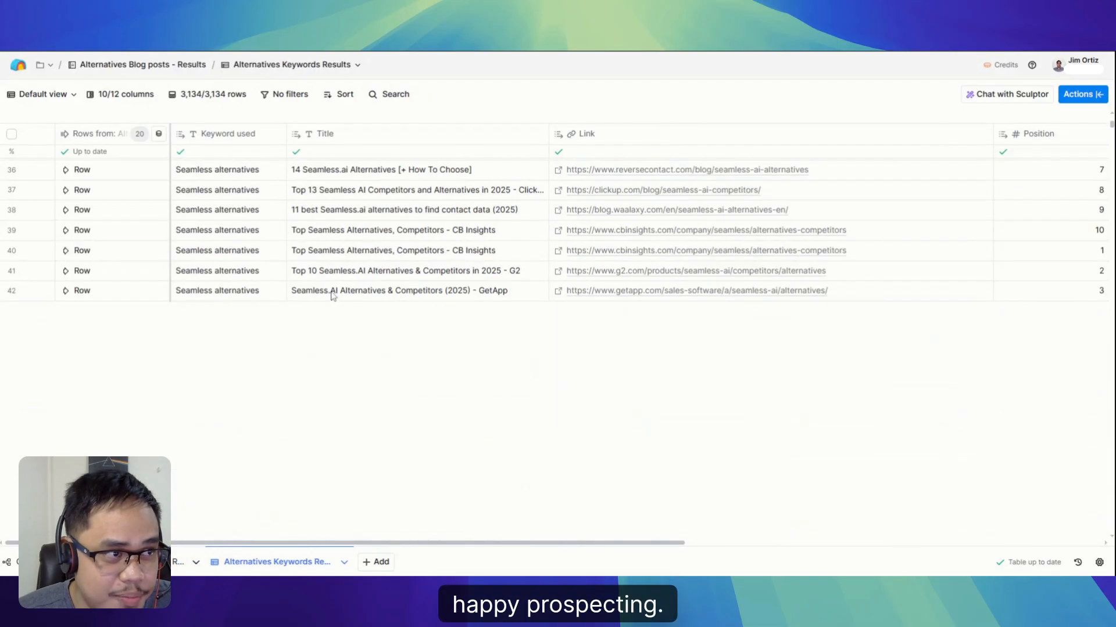